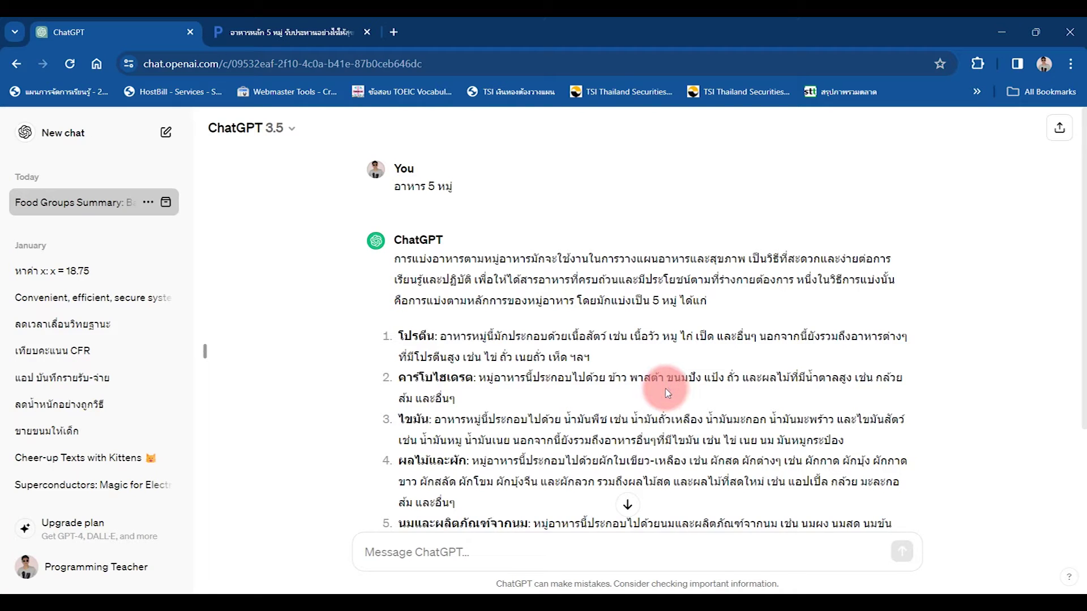
# Step: Send the follow-up 'โปรตีน' below the five food groups answer
pyautogui.scroll(-2, 664, 394)
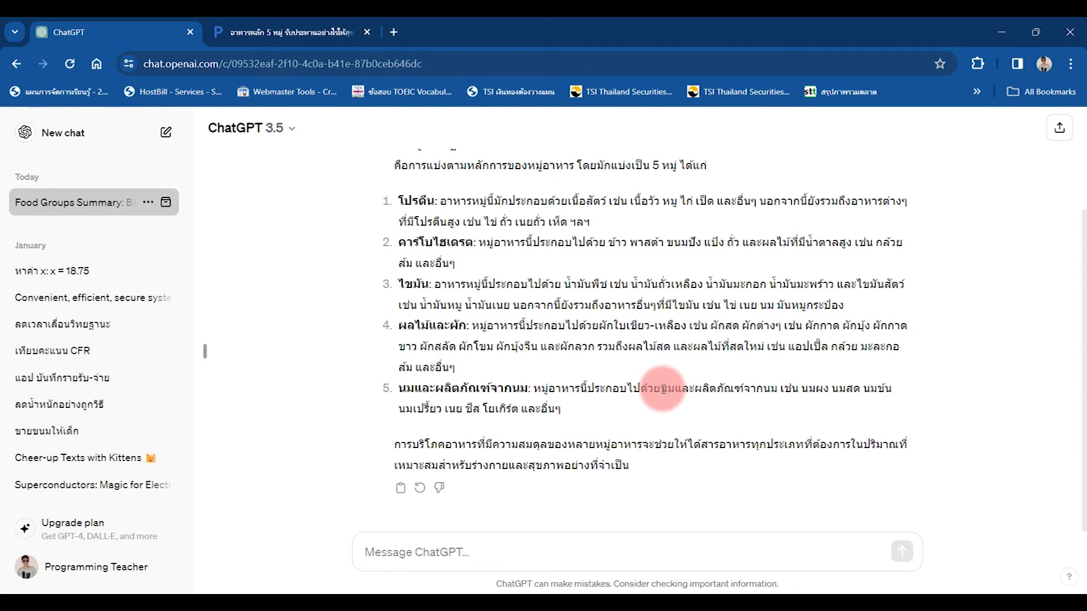
pyautogui.click(453, 560)
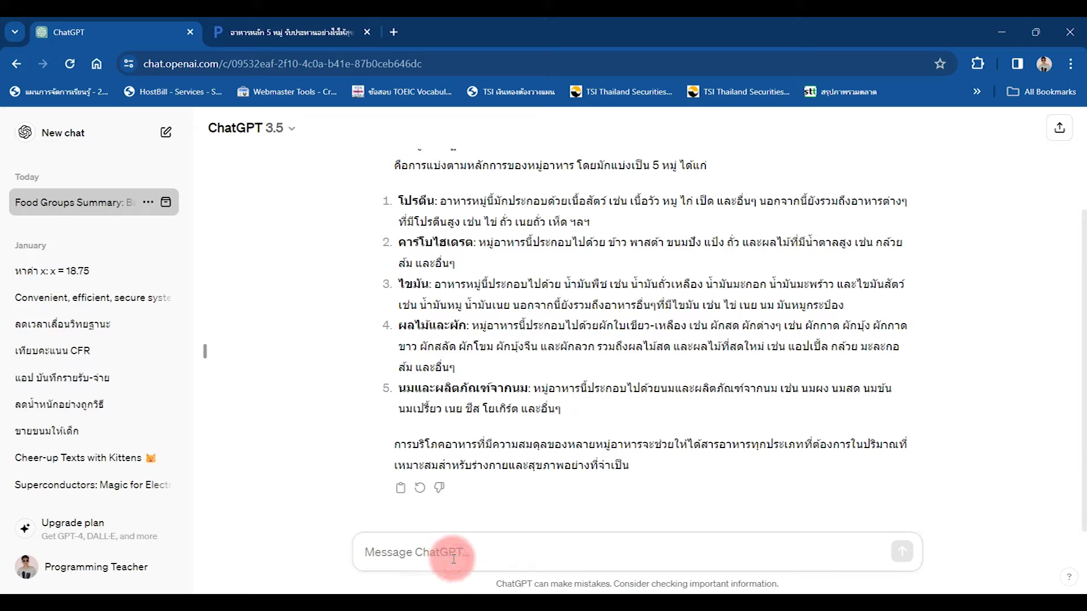
pyautogui.write('โปรตี')
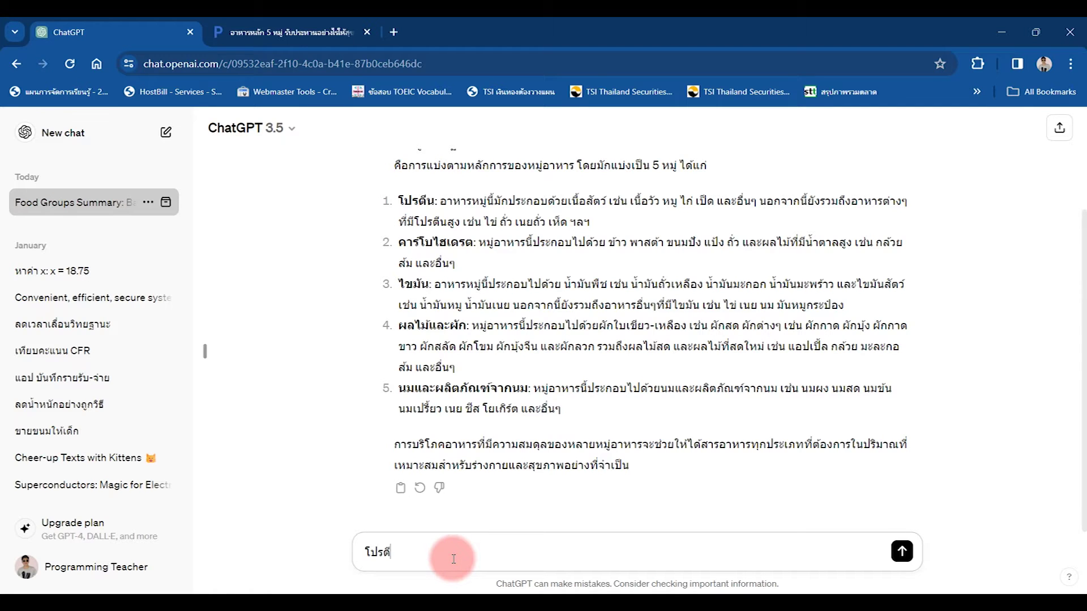
pyautogui.write('น')
pyautogui.press('Return')
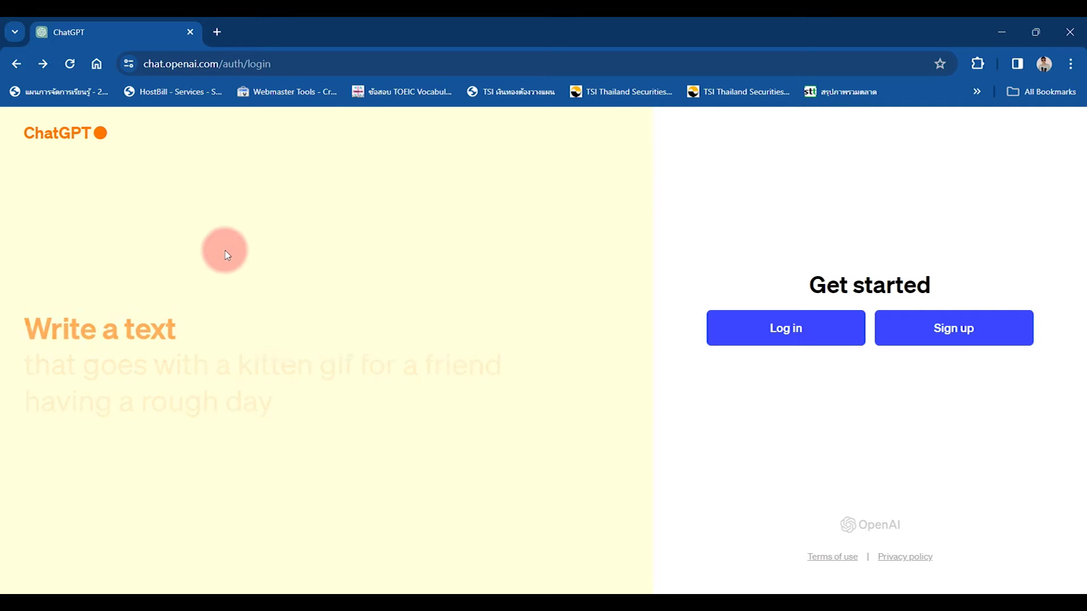
pyautogui.click(218, 34)
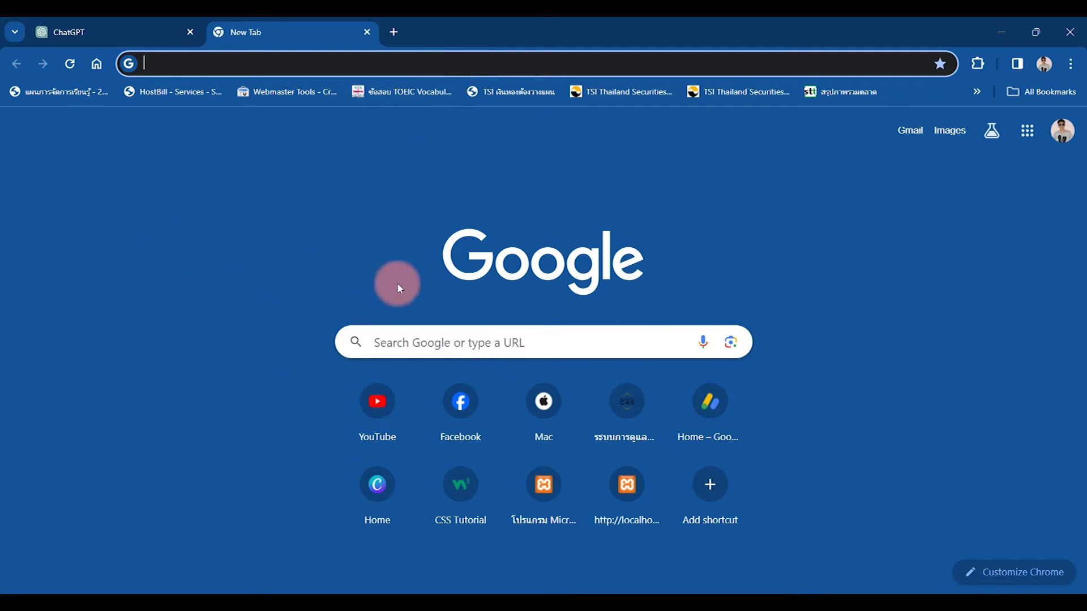
pyautogui.click(86, 24)
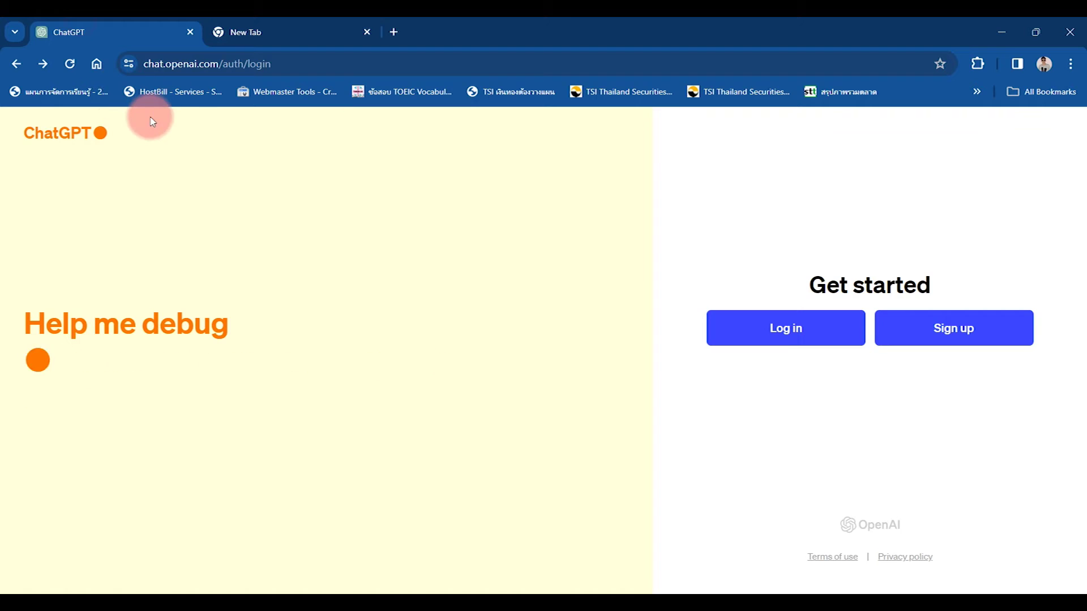
pyautogui.click(241, 30)
pyautogui.click(190, 31)
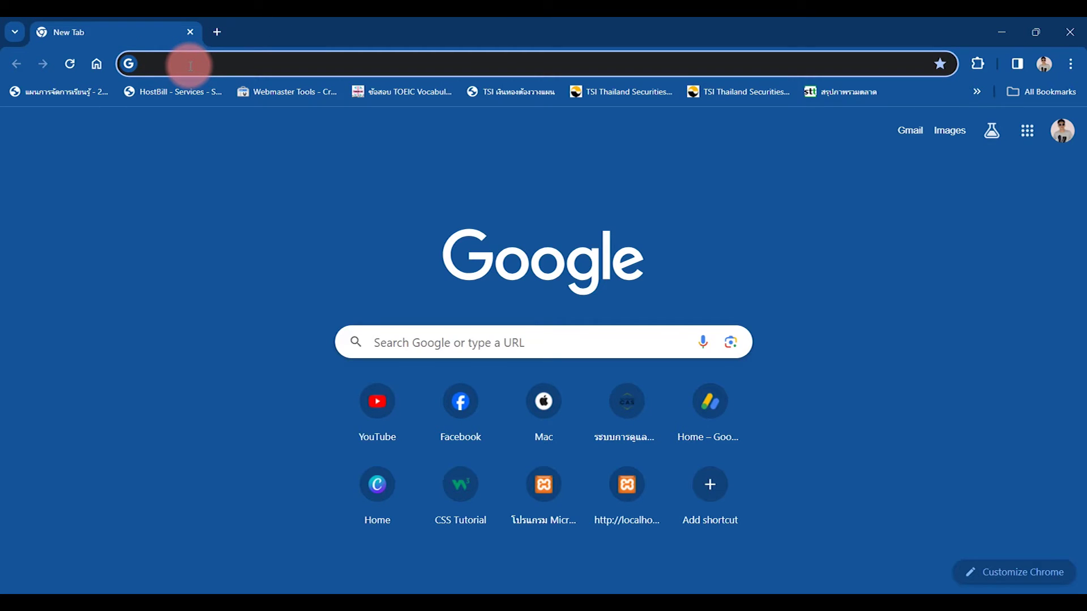
pyautogui.write('chat')
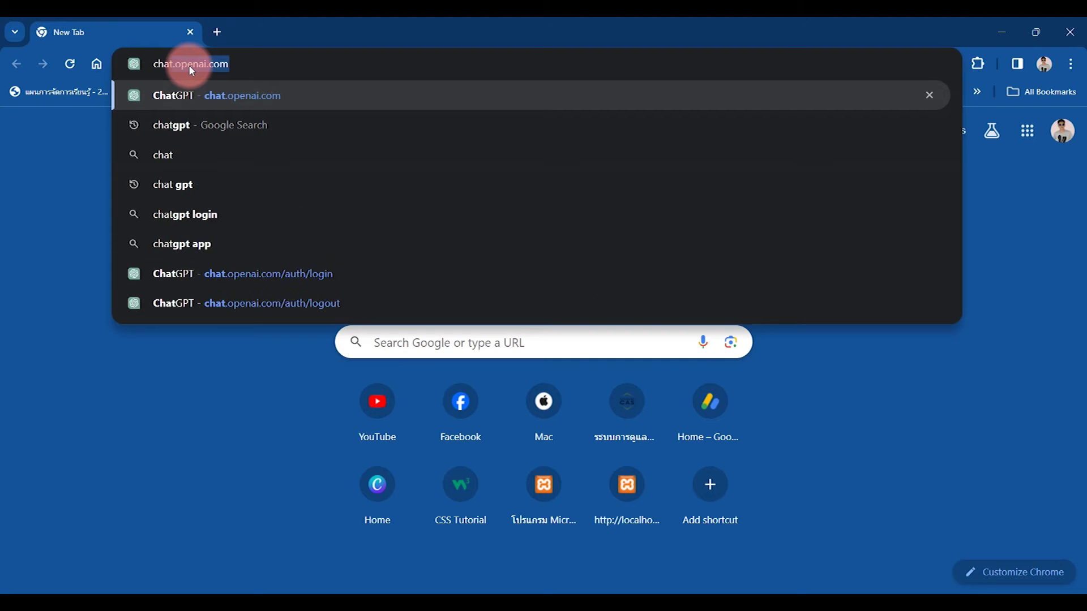
pyautogui.write('gp')
pyautogui.press('Return')
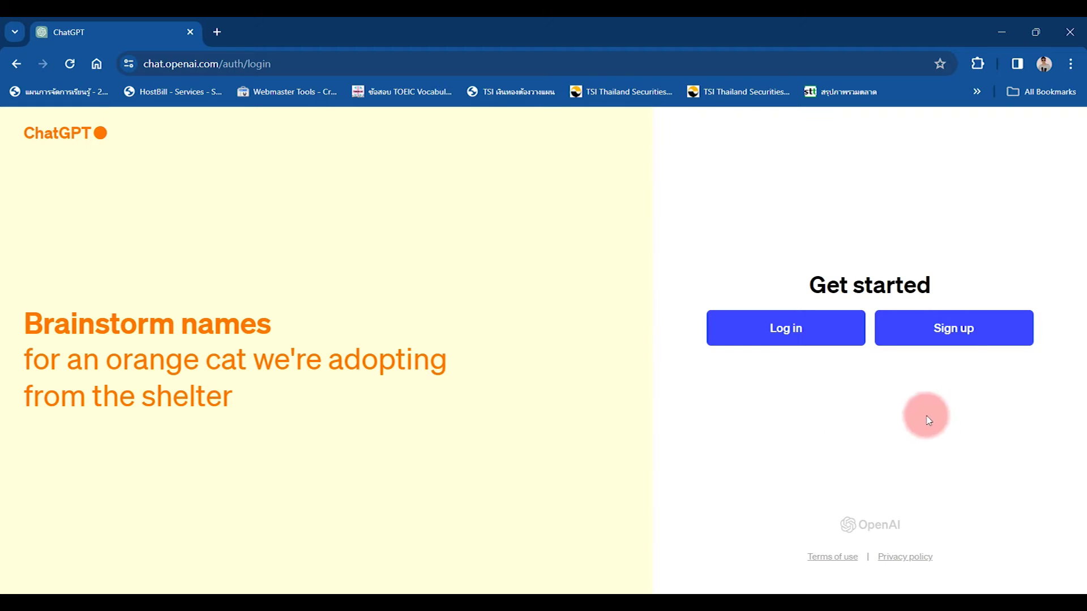
pyautogui.click(972, 343)
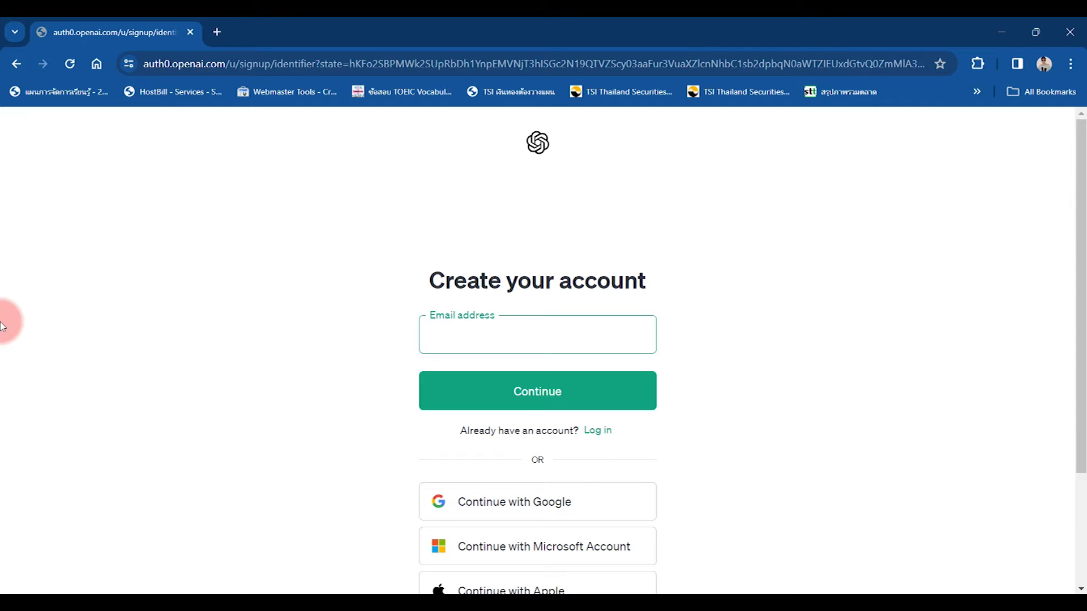
# Step: Leave the sign-up page and return to the ChatGPT login screen
pyautogui.scroll(-3, 617, 347)
pyautogui.scroll(2, 651, 362)
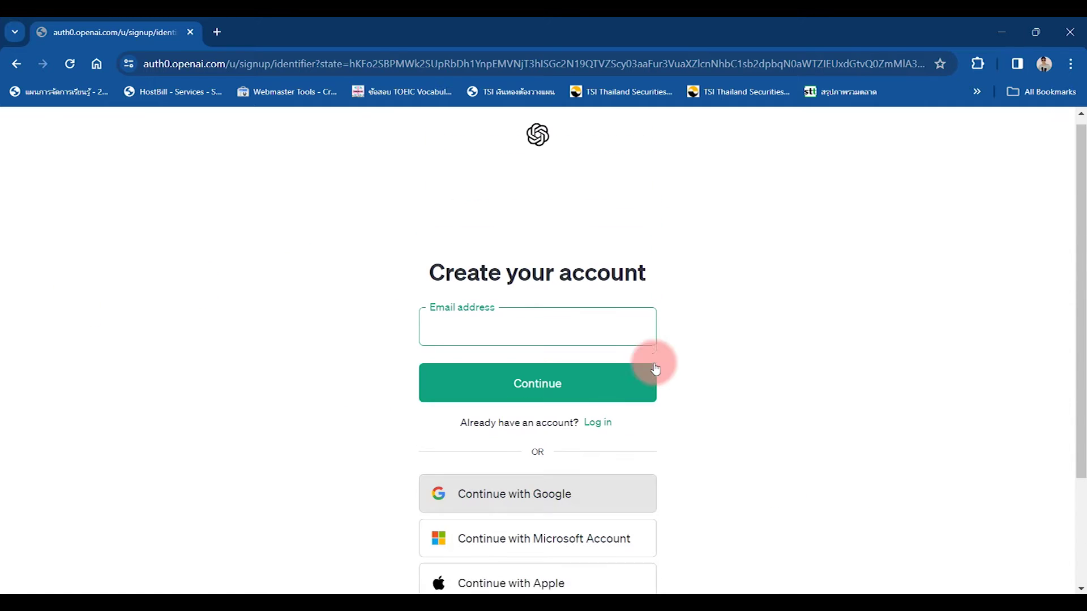
pyautogui.scroll(-1, 869, 388)
pyautogui.scroll(-1, 869, 388)
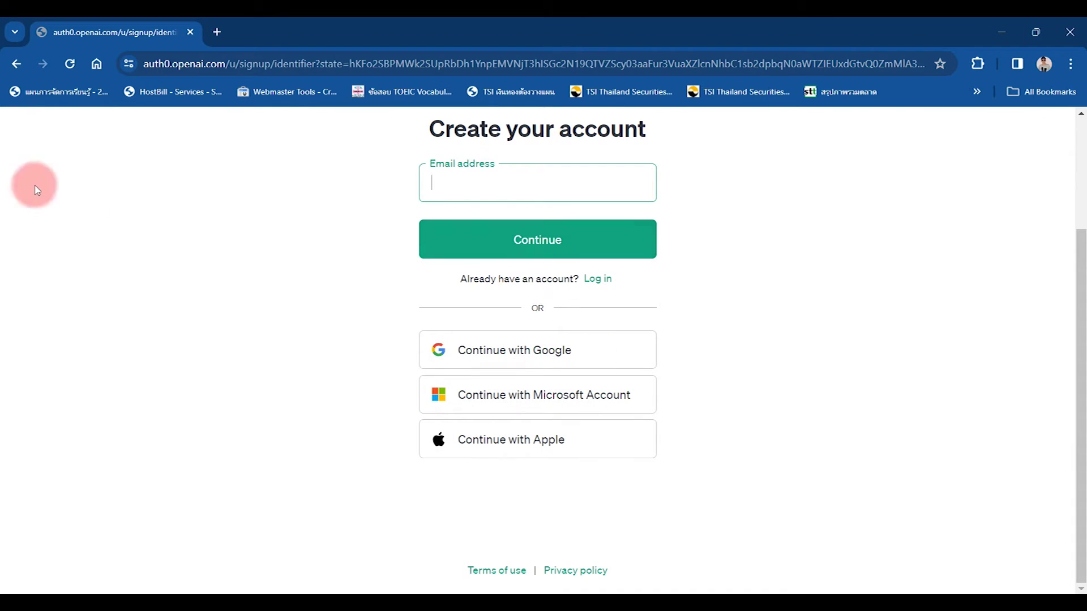
pyautogui.click(16, 63)
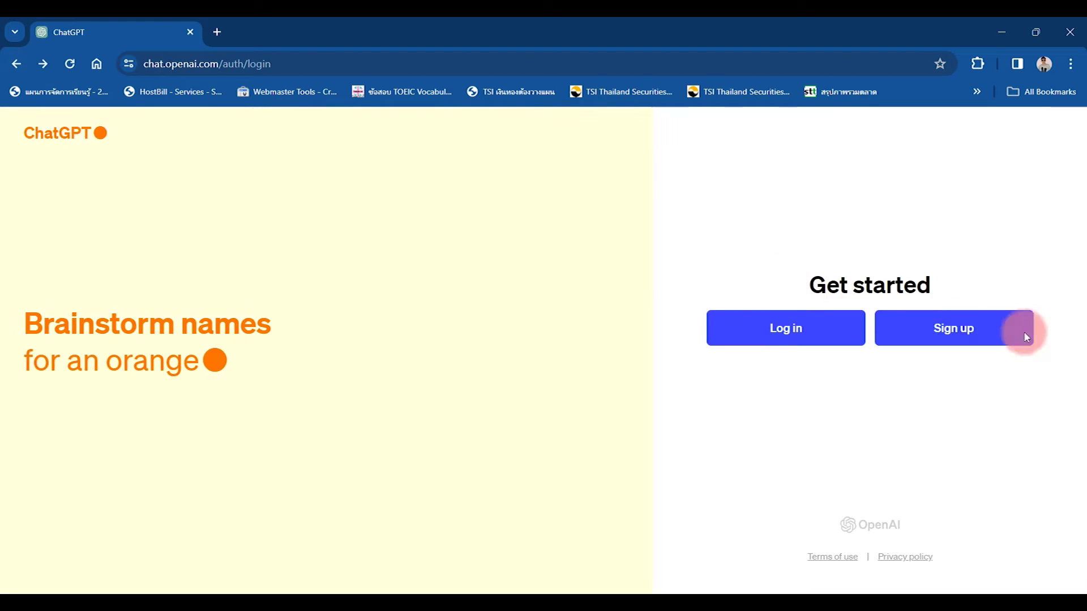
# Step: Choose Log in for an existing account and continue with Google
pyautogui.click(822, 331)
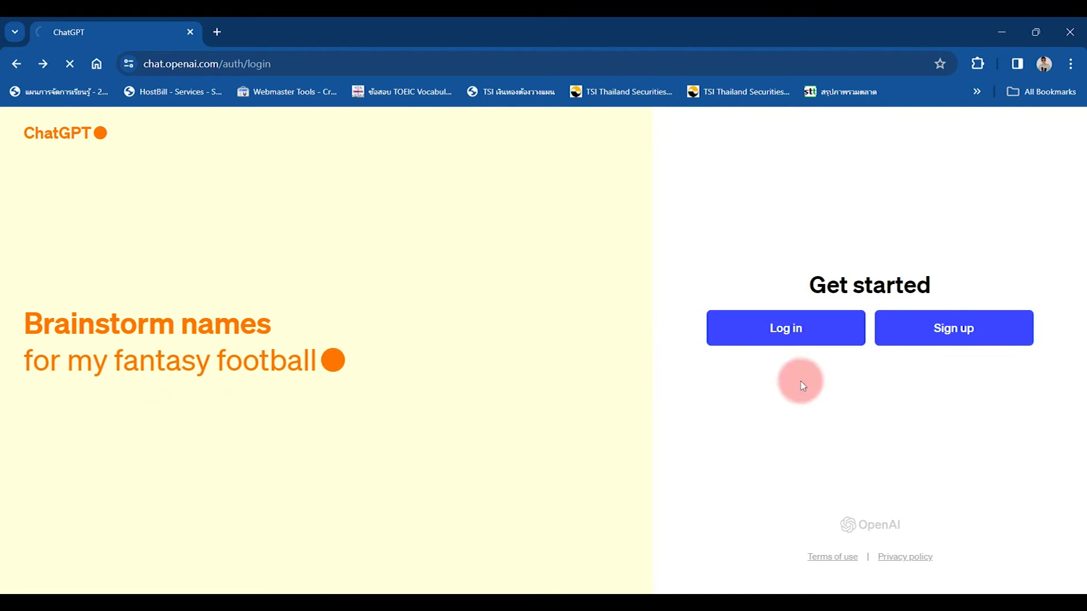
pyautogui.scroll(-3, 804, 533)
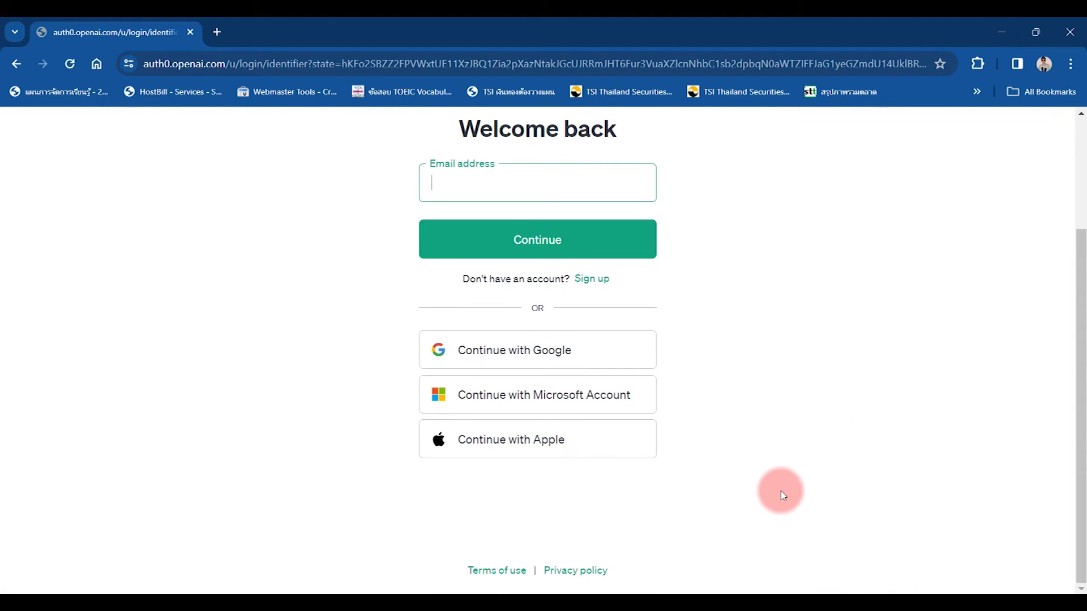
pyautogui.click(480, 357)
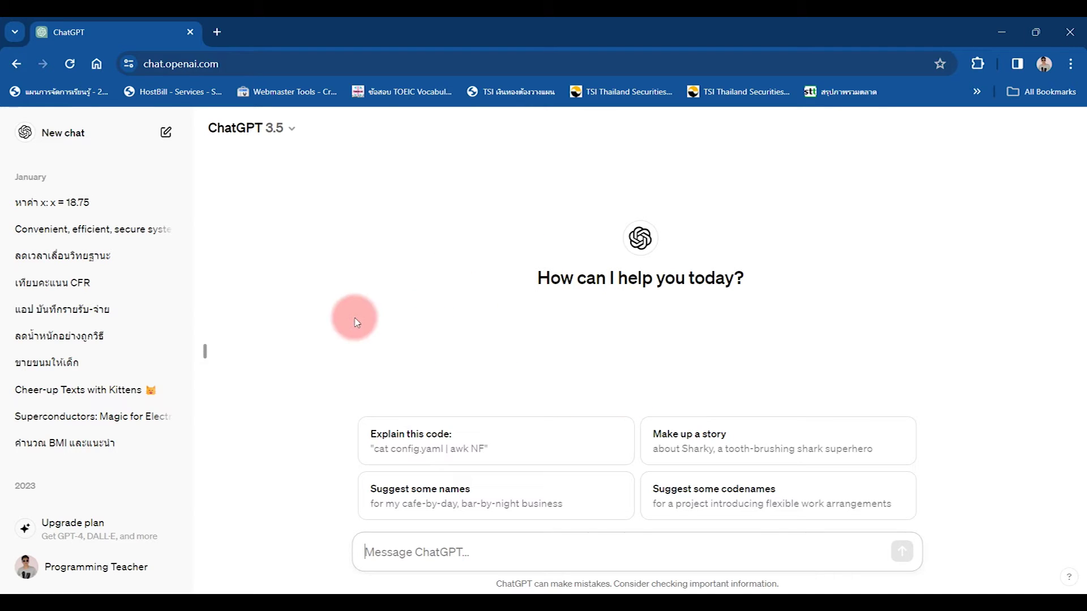
pyautogui.click(292, 129)
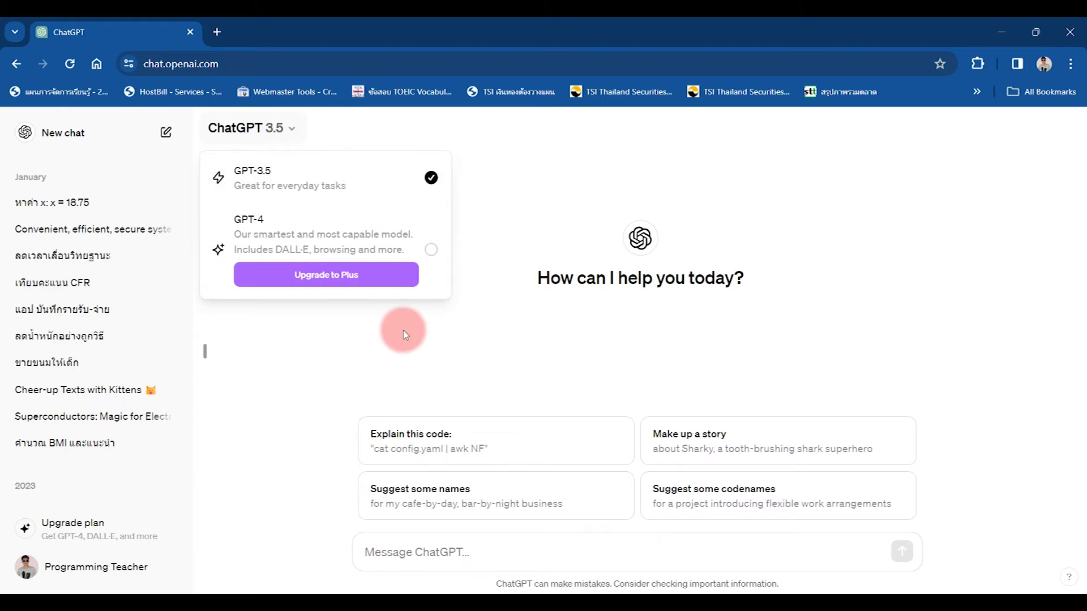
pyautogui.click(337, 289)
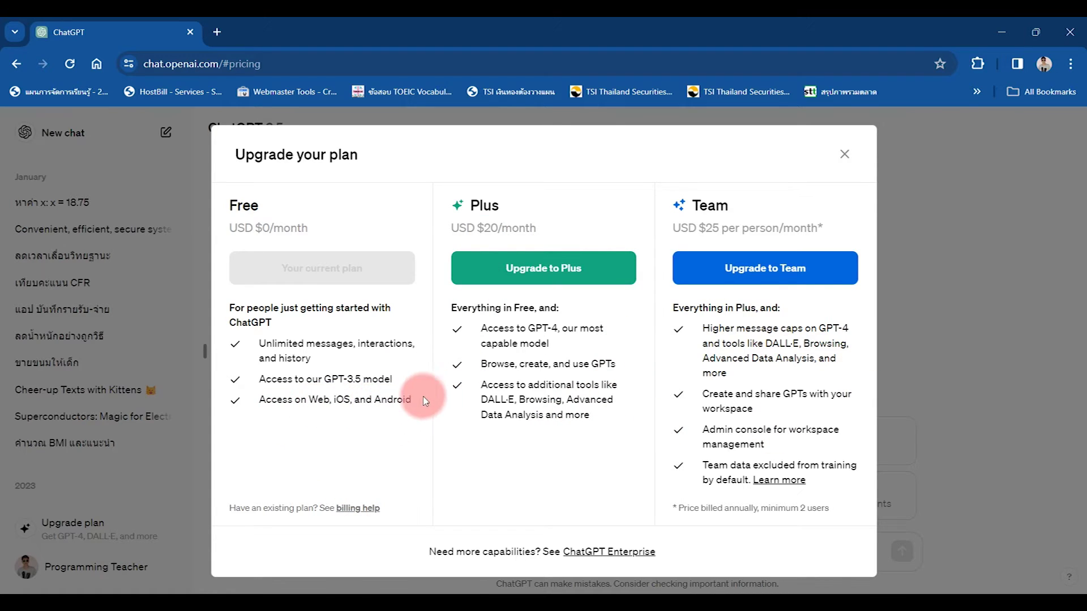
pyautogui.moveTo(407, 400)
pyautogui.mouseDown()
pyautogui.moveTo(418, 398)
pyautogui.moveTo(334, 399)
pyautogui.mouseUp()
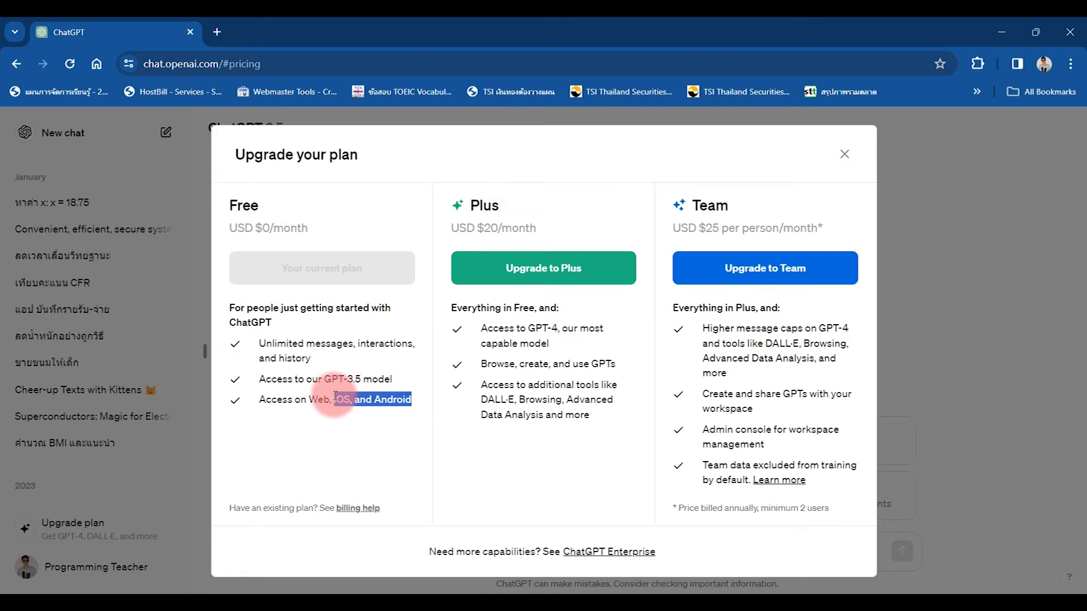
pyautogui.moveTo(335, 400); pyautogui.dragTo(412, 399)
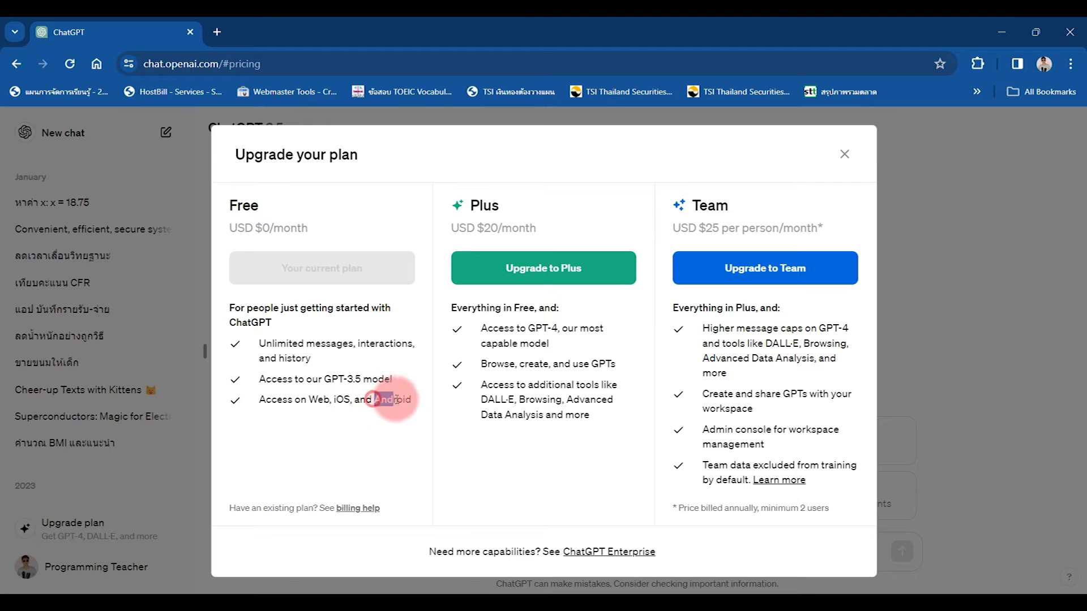
pyautogui.click(358, 403)
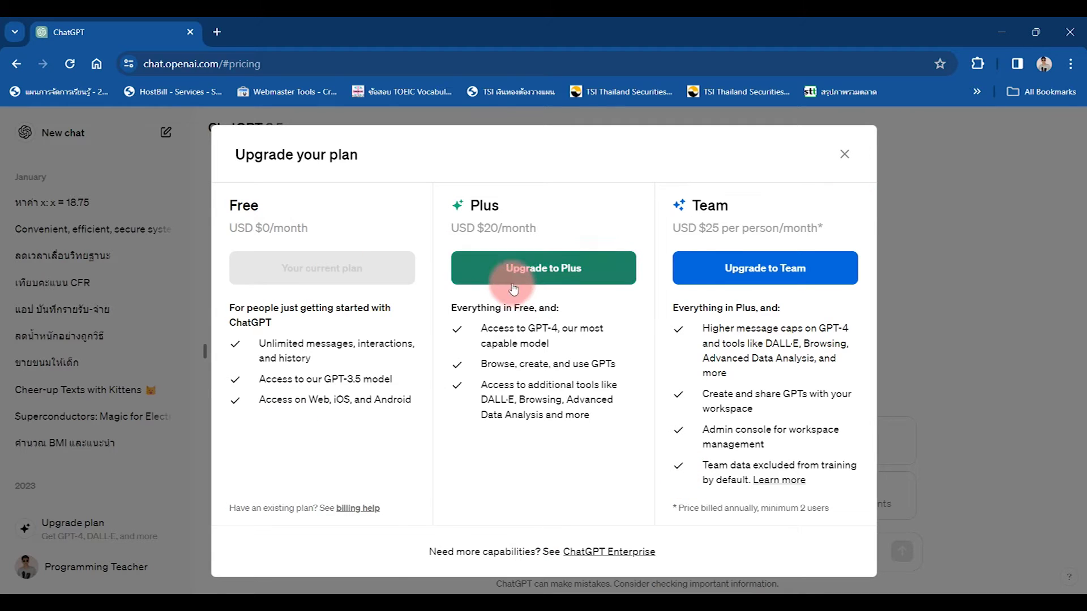
pyautogui.click(845, 154)
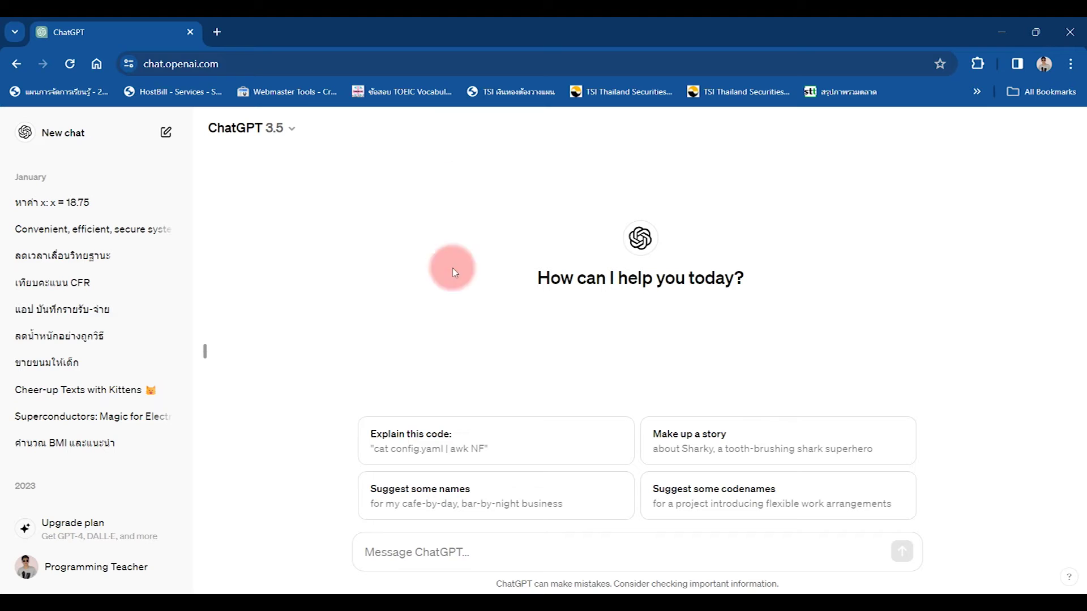
pyautogui.scroll(-1, 135, 327)
pyautogui.scroll(-3, 134, 328)
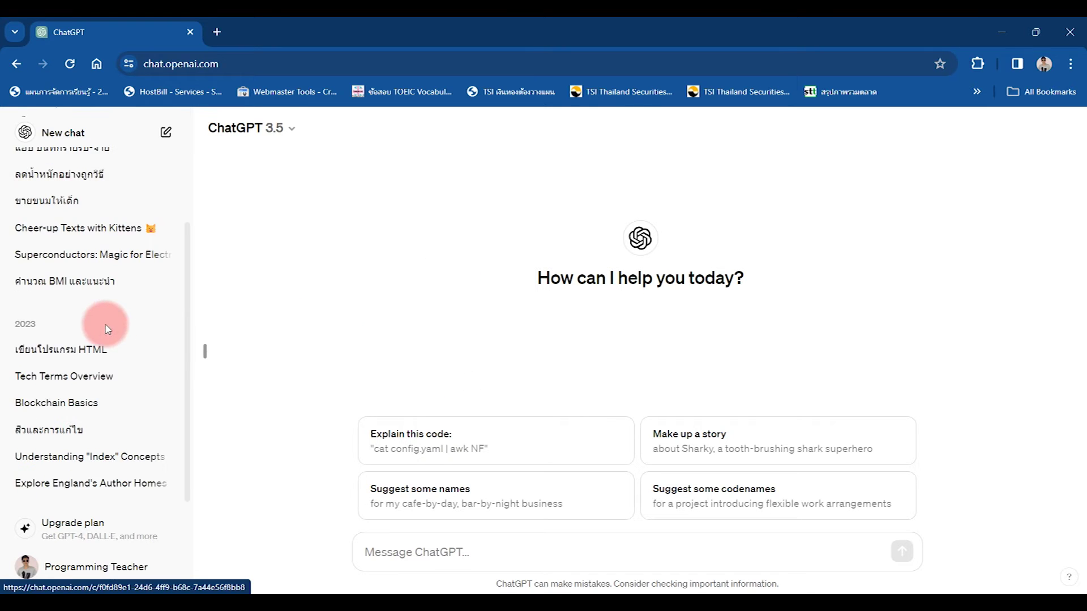
pyautogui.scroll(3, 109, 308)
pyautogui.scroll(-3, 62, 283)
pyautogui.scroll(3, 63, 283)
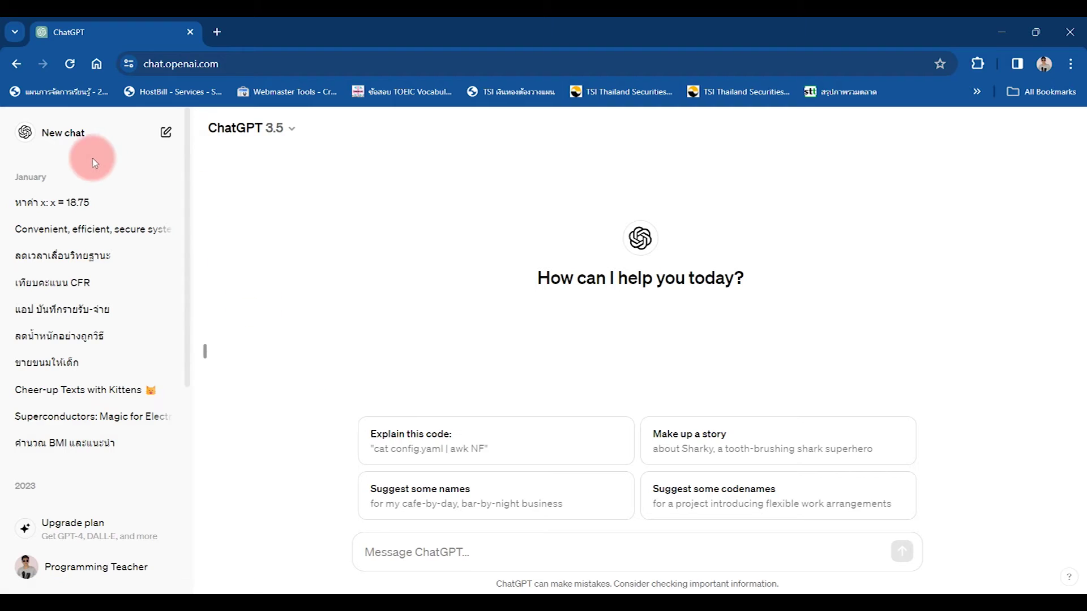
pyautogui.moveTo(94, 133)
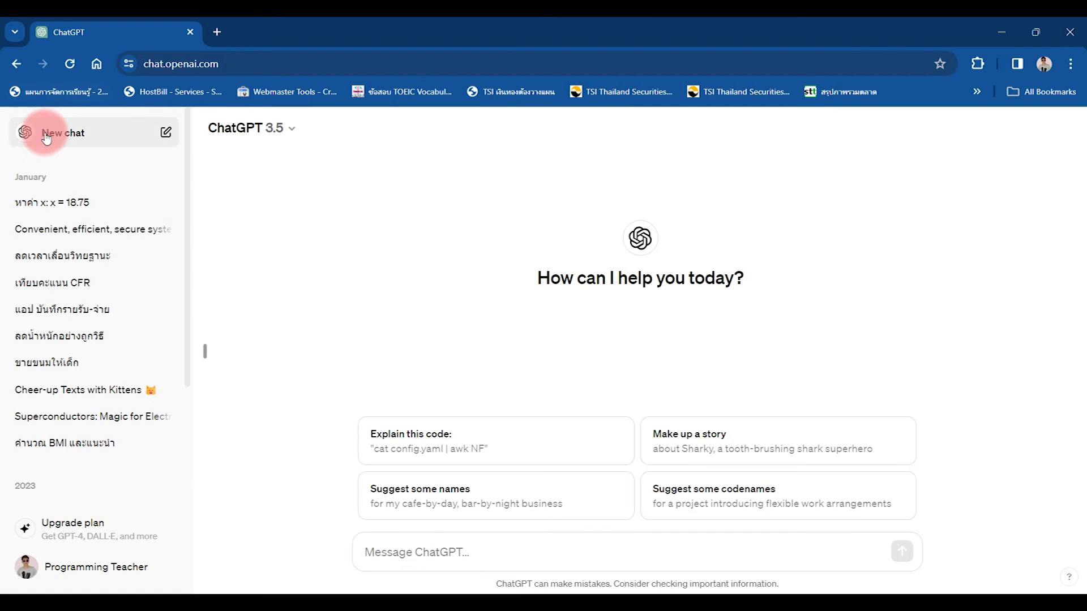
pyautogui.click(169, 143)
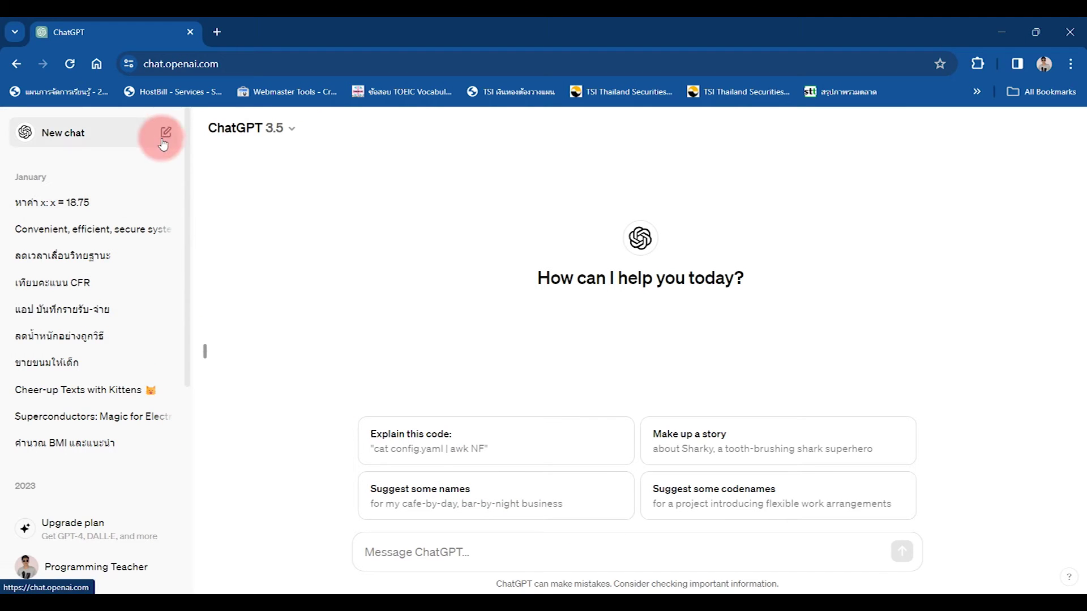
pyautogui.click(85, 196)
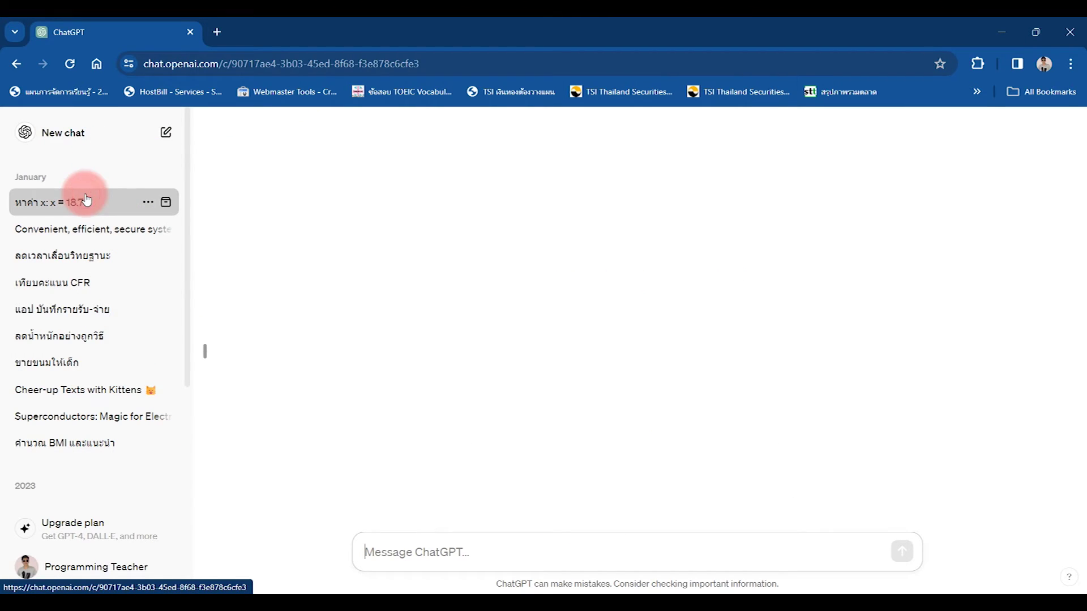
pyautogui.click(165, 128)
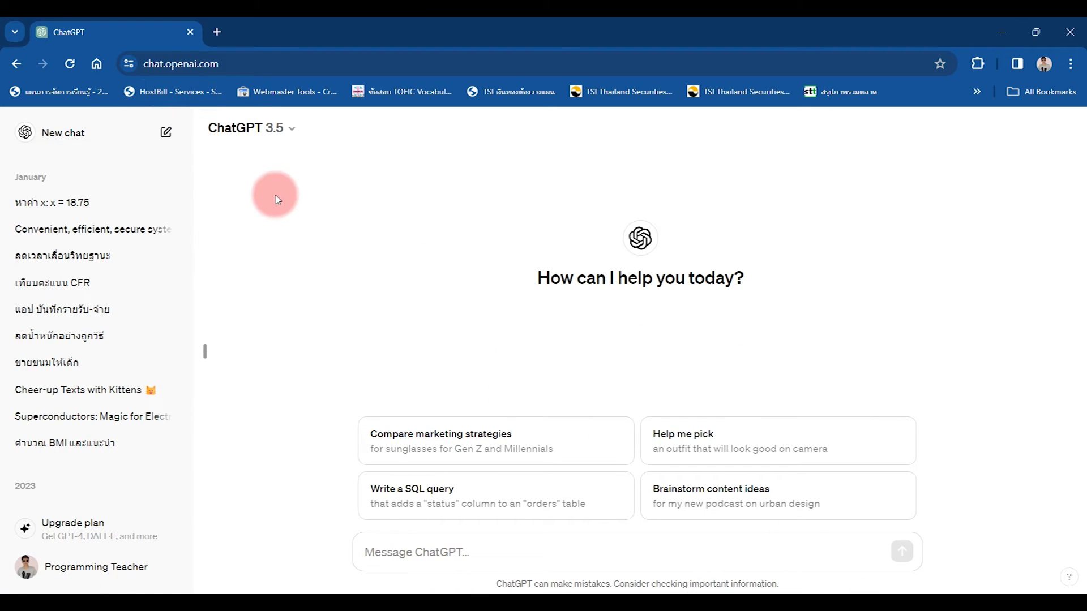
pyautogui.click(111, 136)
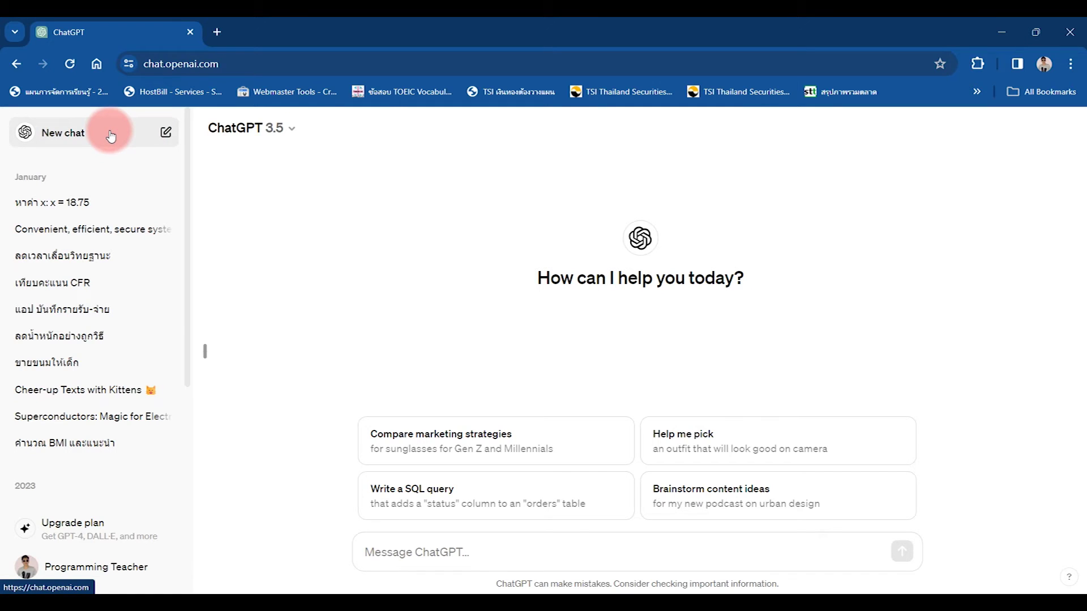
pyautogui.click(404, 562)
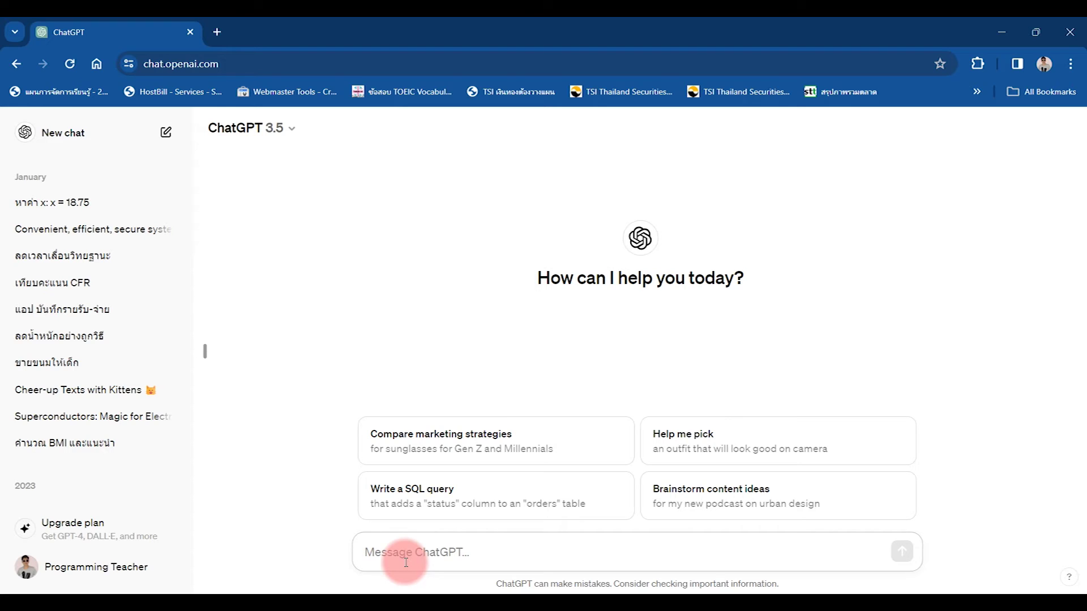
# Step: Send the question 'อาหาร 5 หมู่' in the new chat
pyautogui.write('ล')
pyautogui.press('BackSpace')
pyautogui.write('ล')
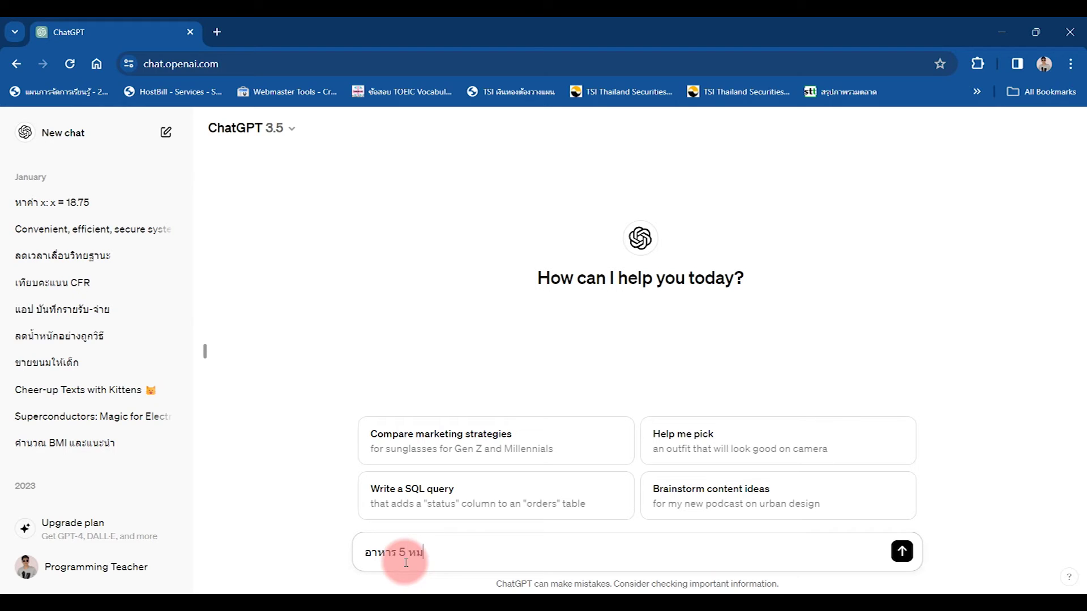
pyautogui.press('Return')
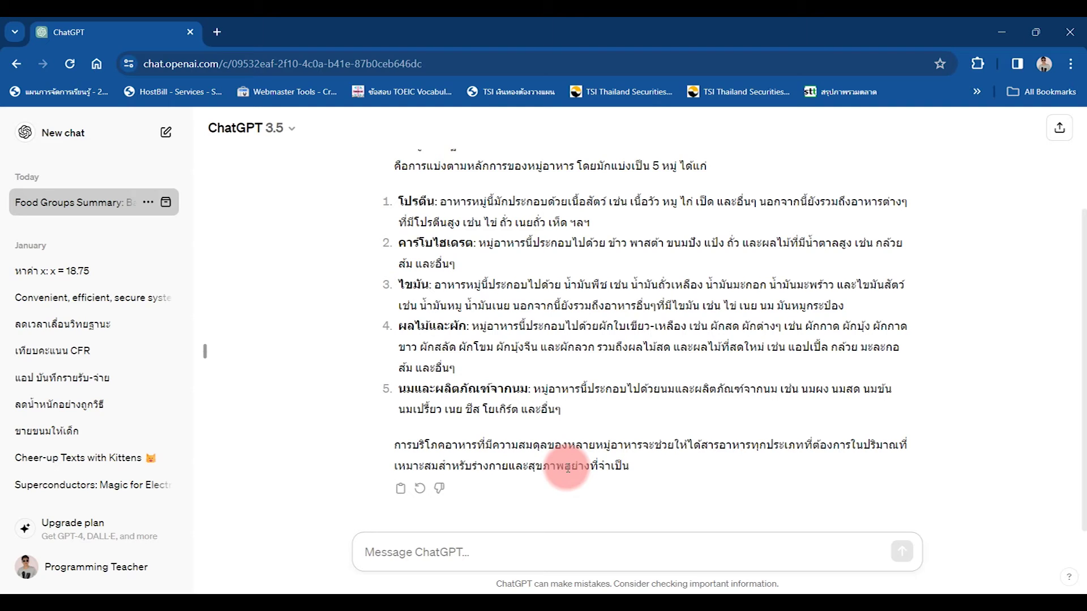
pyautogui.moveTo(562, 410); pyautogui.dragTo(392, 202)
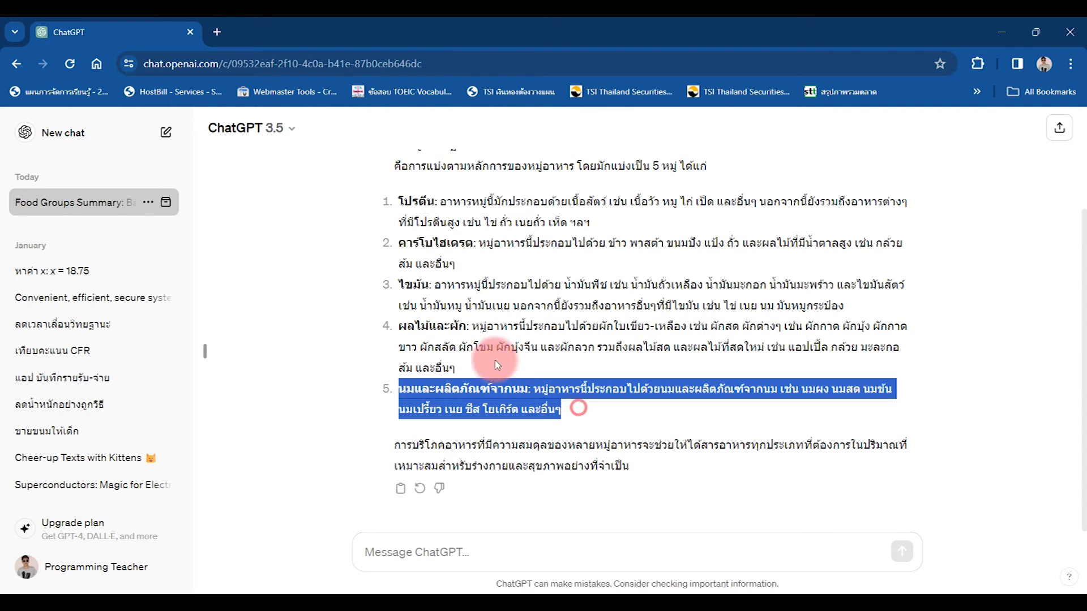
pyautogui.click(471, 278)
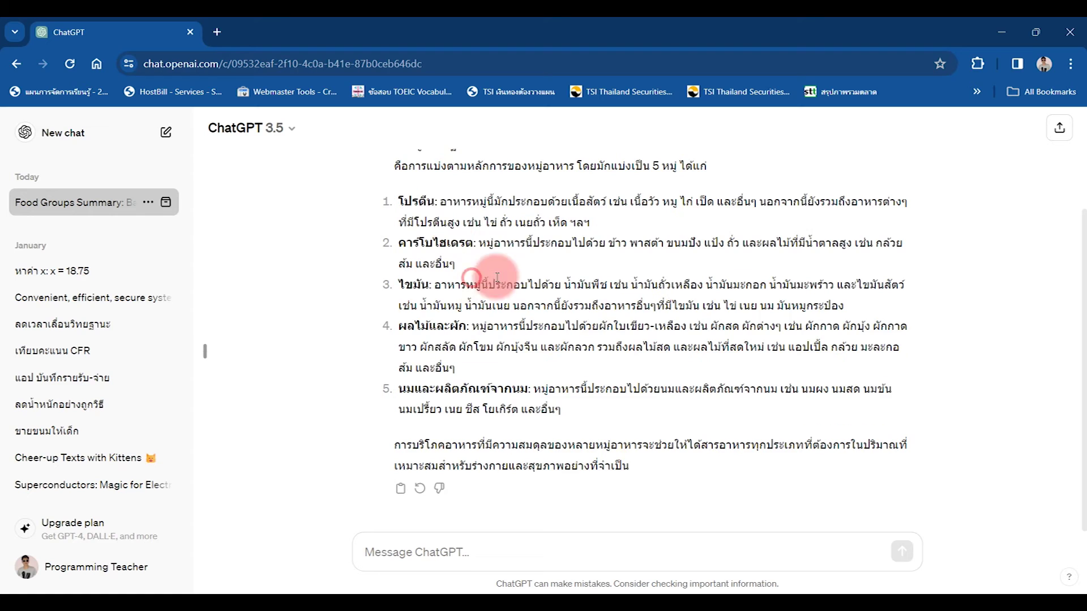
pyautogui.moveTo(394, 203); pyautogui.dragTo(484, 377)
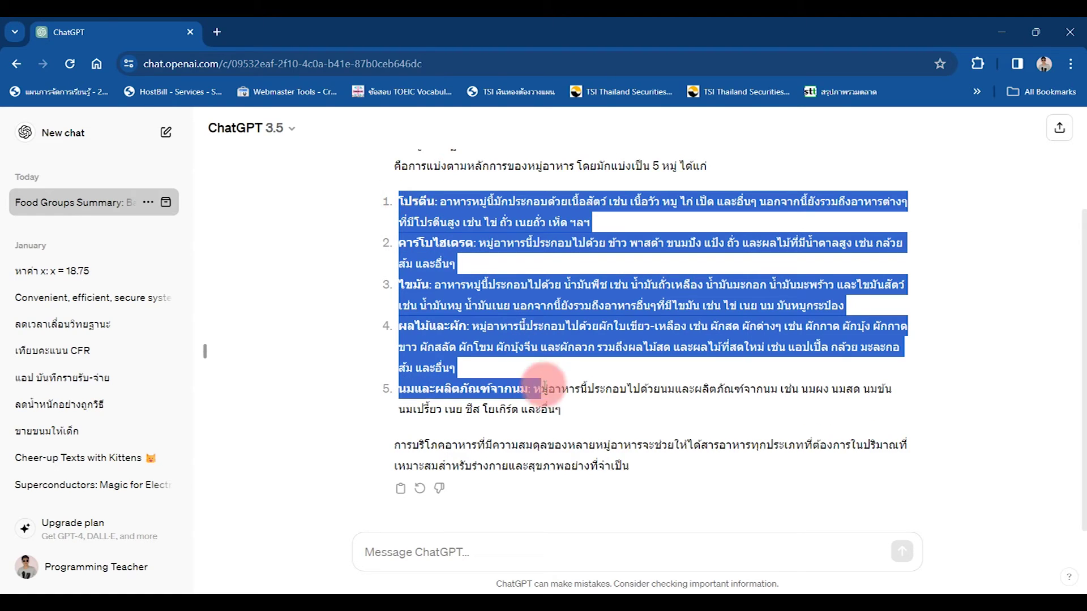
pyautogui.click(485, 376)
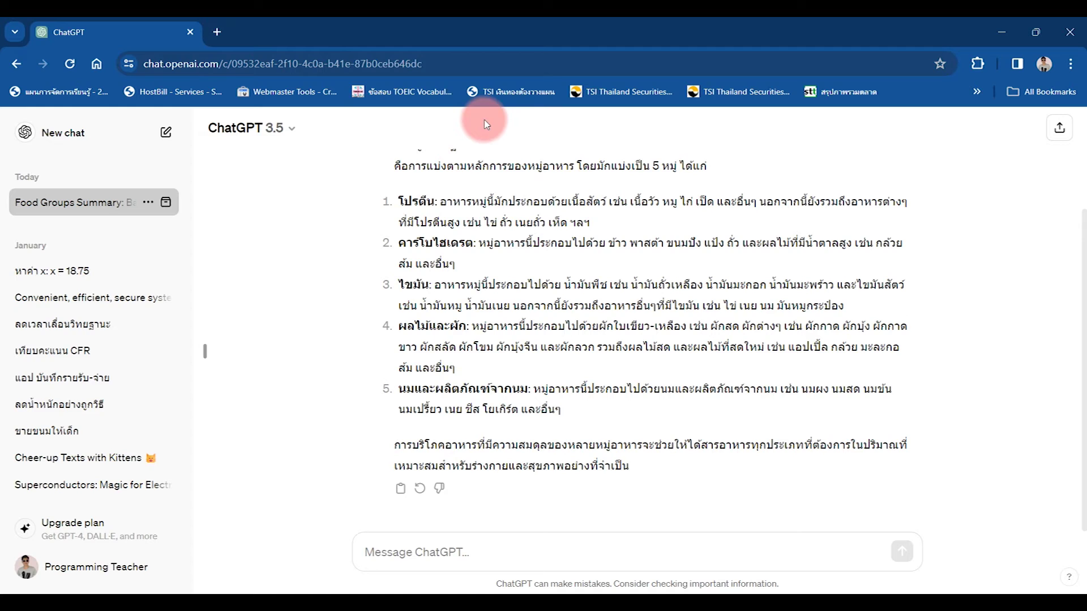
# Step: Search Google for 'อาหาร 5 หมู่' in a new tab
pyautogui.click(218, 32)
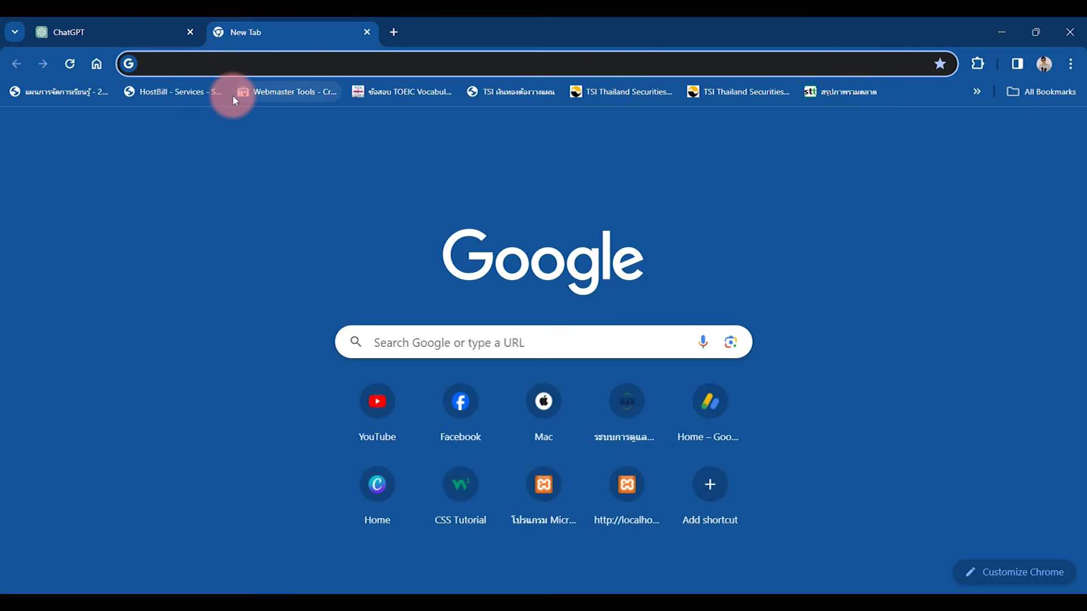
pyautogui.write('อาหาร 5 หมู่')
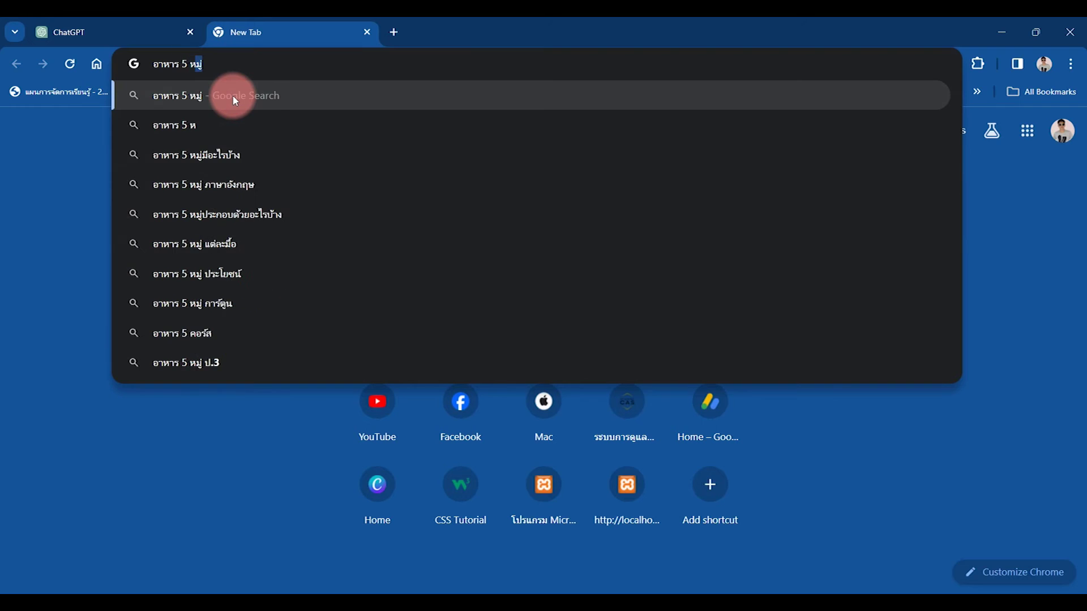
pyautogui.press('Return')
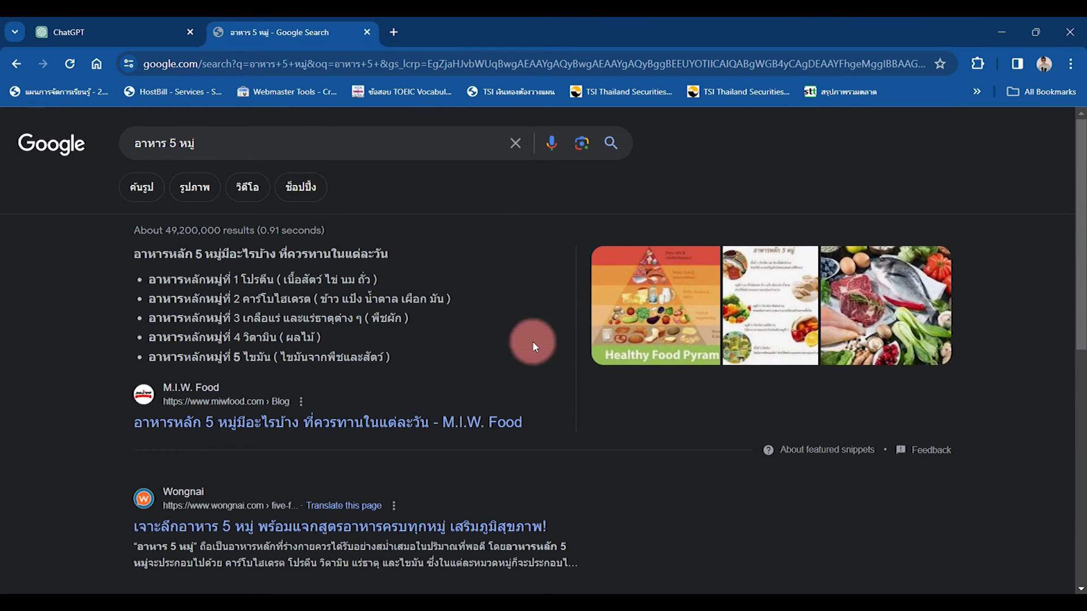
# Step: Browse the results, go back once, and move down to the Pobpad article link
pyautogui.scroll(-7, 249, 164)
pyautogui.scroll(-2, 226, 213)
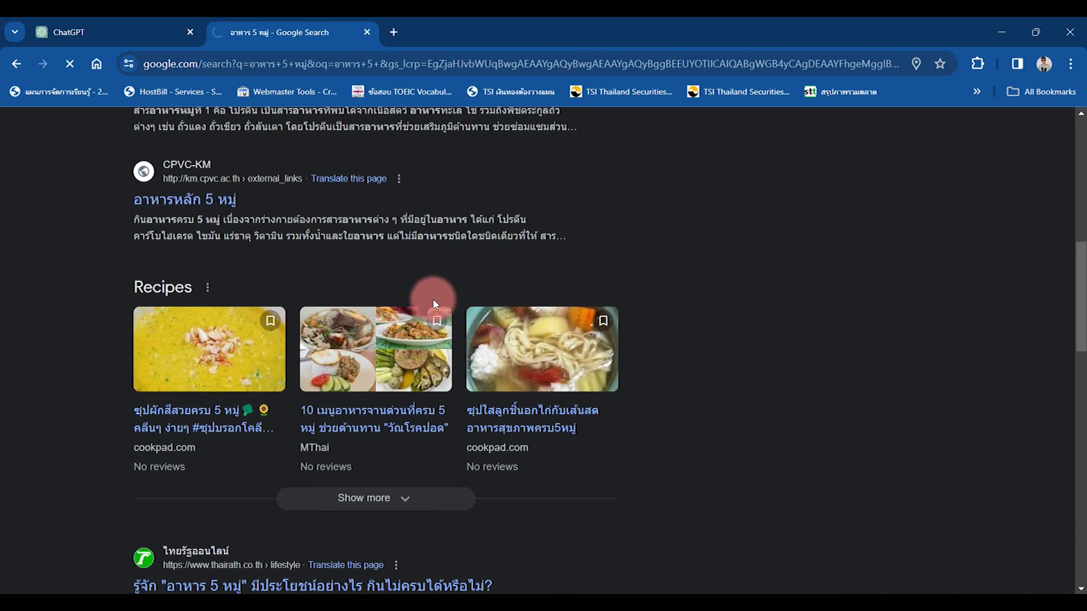
pyautogui.click(14, 71)
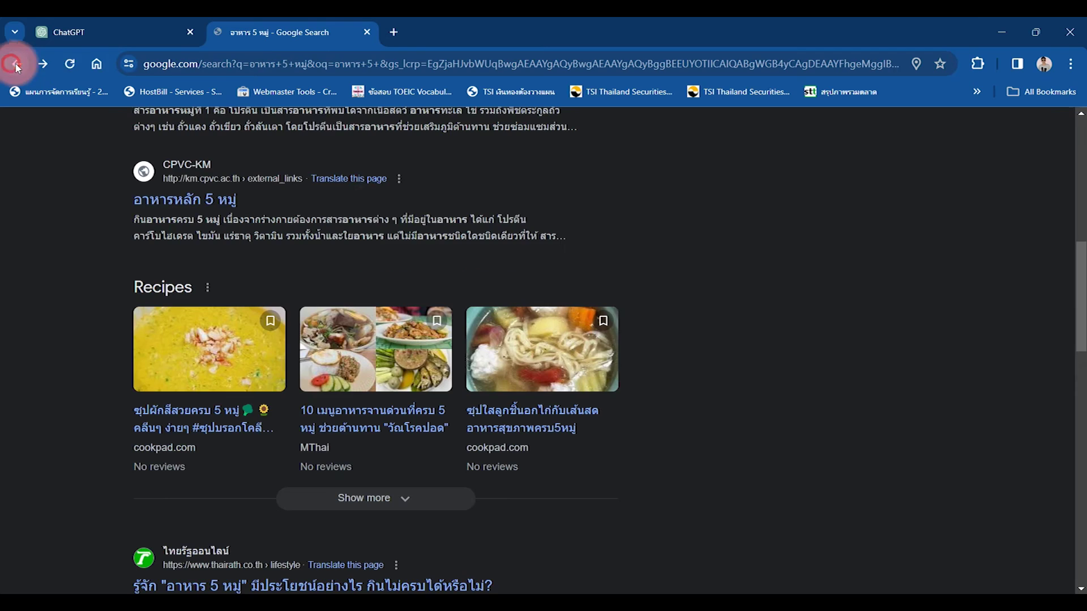
pyautogui.scroll(-3, 223, 453)
pyautogui.scroll(-5, 221, 408)
pyautogui.click(220, 391)
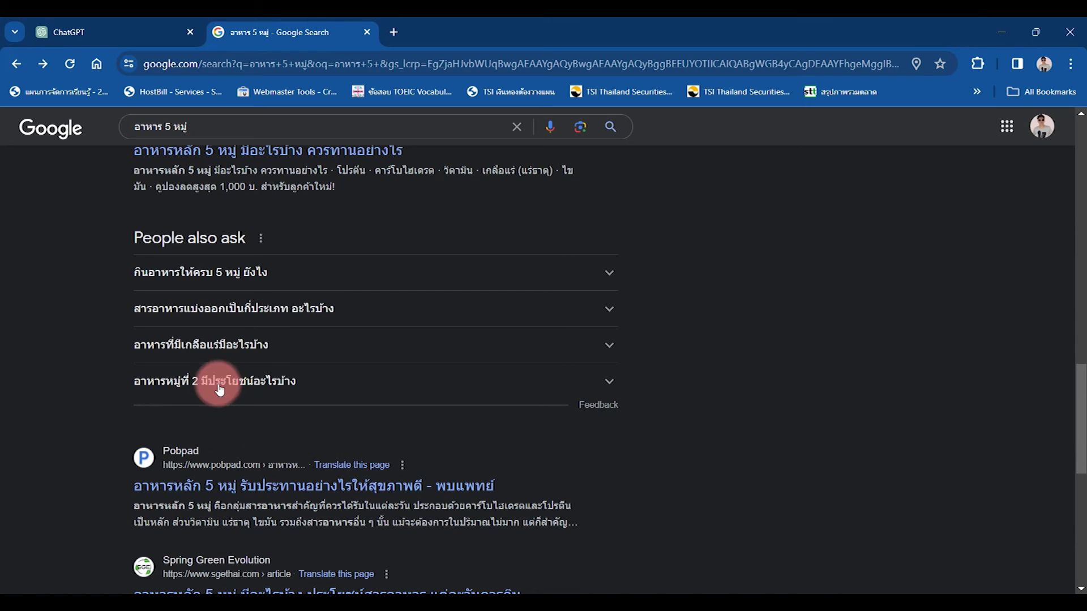
# Step: Open the Pobpad article on the five main food groups and scroll through it
pyautogui.click(211, 487)
pyautogui.scroll(-5, 447, 393)
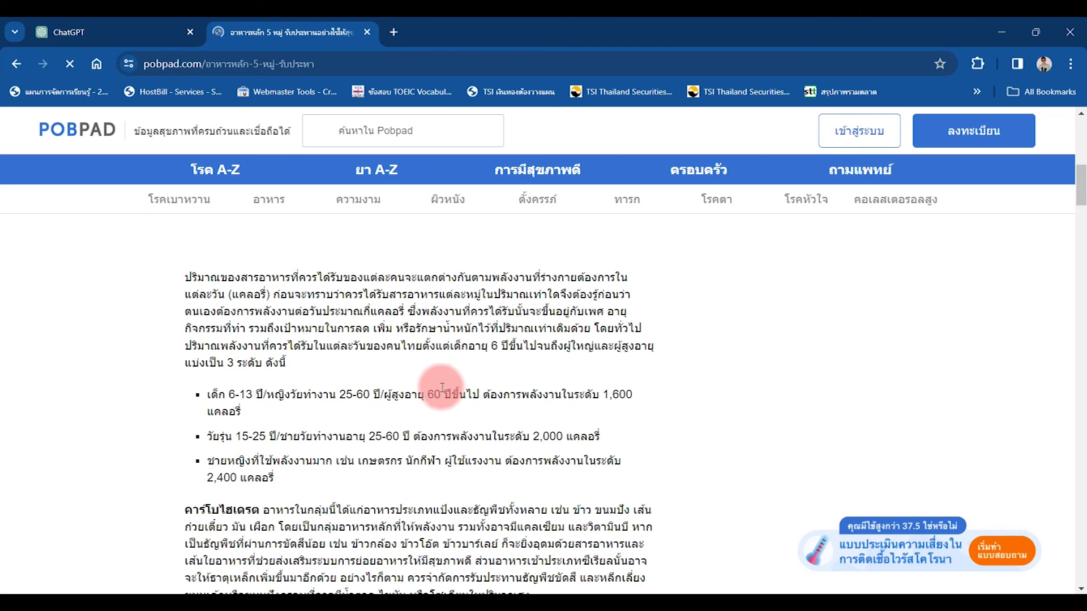
pyautogui.scroll(-5, 447, 393)
pyautogui.scroll(-5, 302, 379)
pyautogui.scroll(-5, 306, 379)
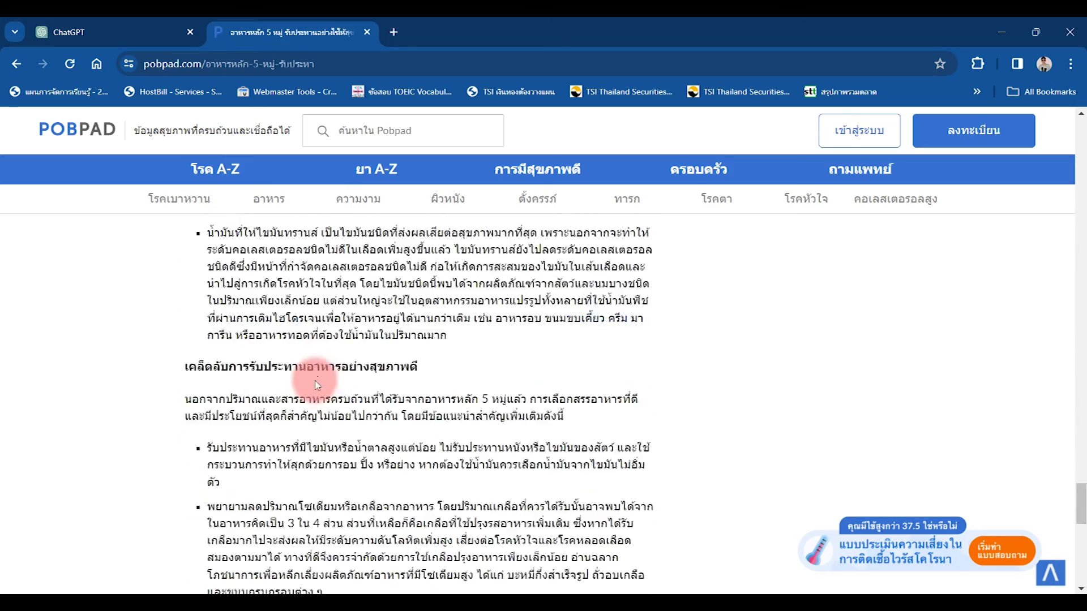
pyautogui.scroll(-10, 314, 380)
pyautogui.scroll(10, 318, 382)
pyautogui.scroll(15, 328, 384)
pyautogui.scroll(10, 334, 383)
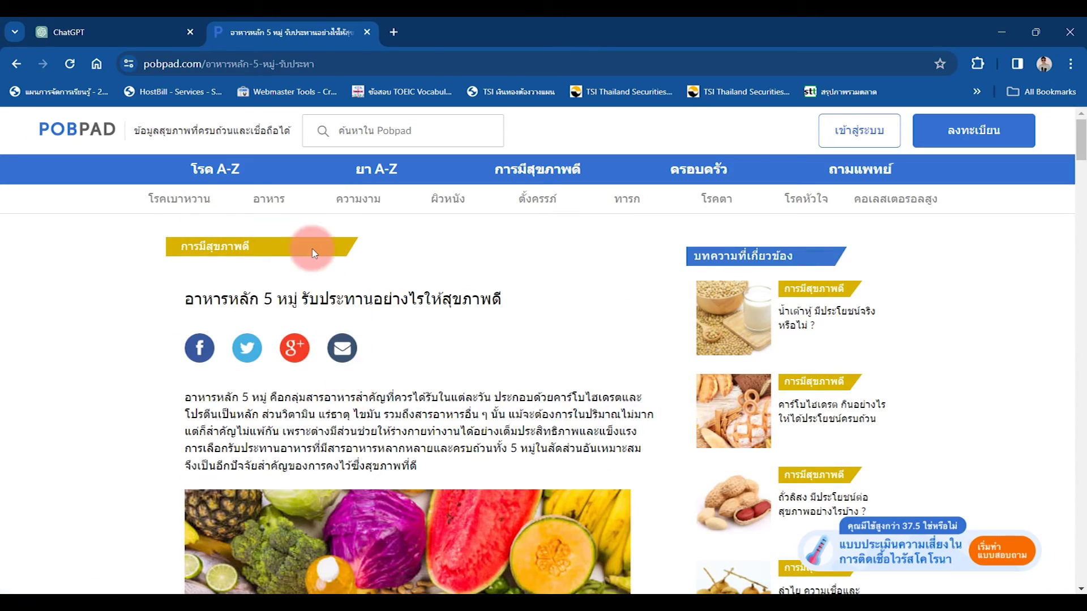
# Step: Return to the ChatGPT tab showing the five food groups answer
pyautogui.click(147, 31)
pyautogui.scroll(3, 567, 300)
pyautogui.scroll(-3, 481, 294)
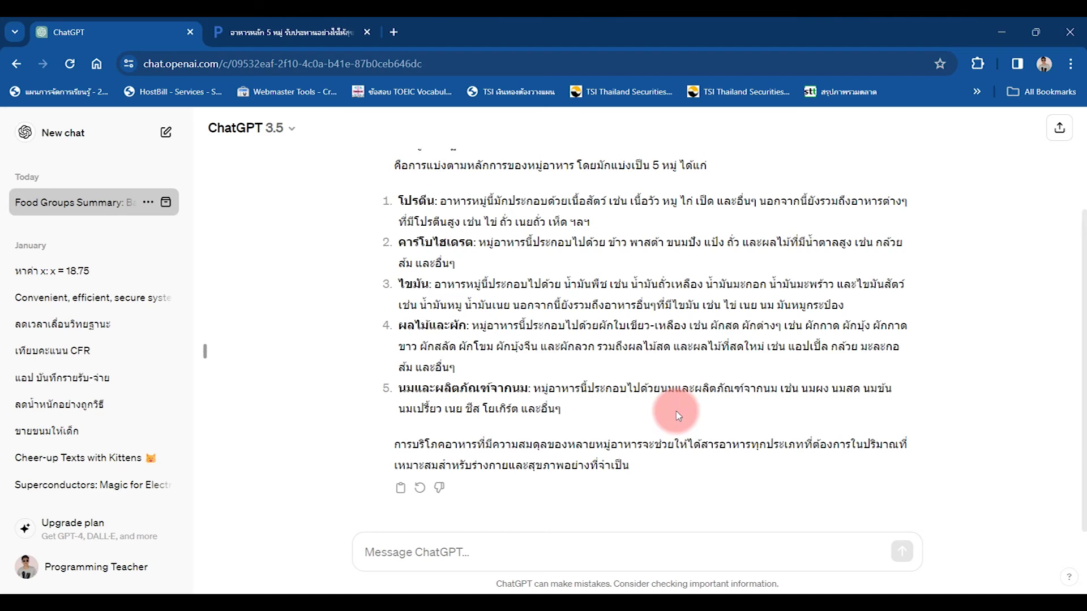
# Step: Ask ChatGPT 'โปรตีน' to get an explanation of protein and its food sources
pyautogui.scroll(3, 679, 415)
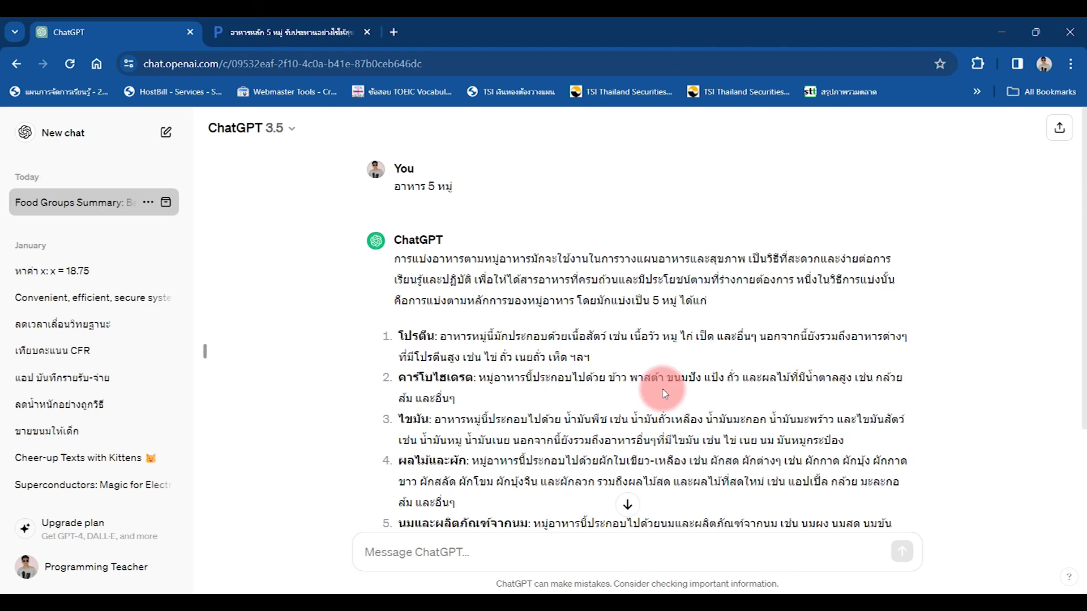
pyautogui.scroll(-3, 667, 392)
pyautogui.click(453, 560)
pyautogui.write('โปรตีน')
pyautogui.press('Return')
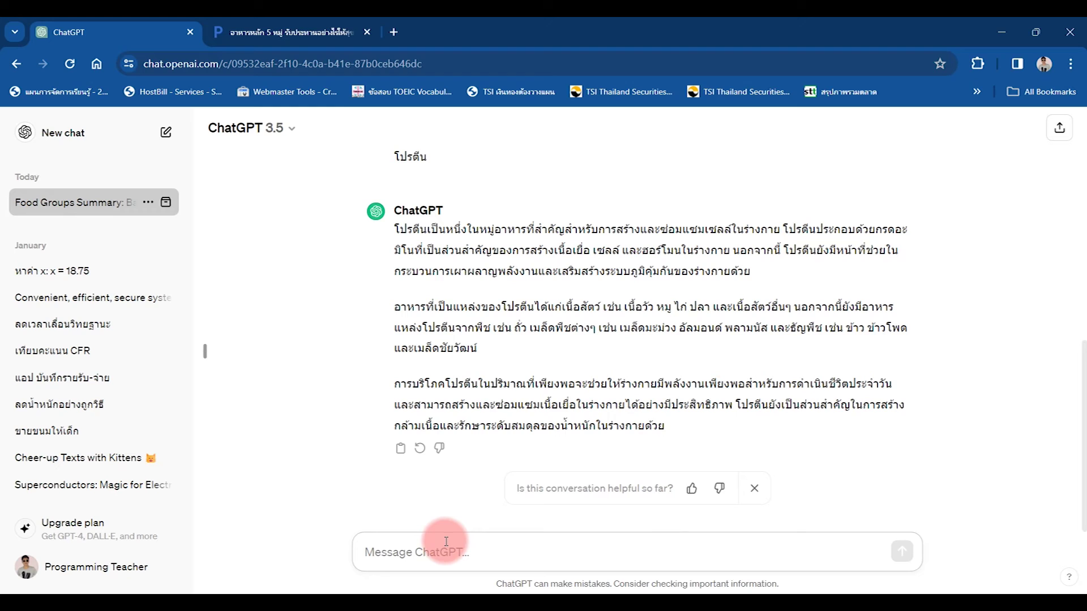
# Step: Ask 'อาหารที่เป็นโปรตีน มีอะไรบ้าง' to get a list of protein-rich foods
pyautogui.write('อาห')
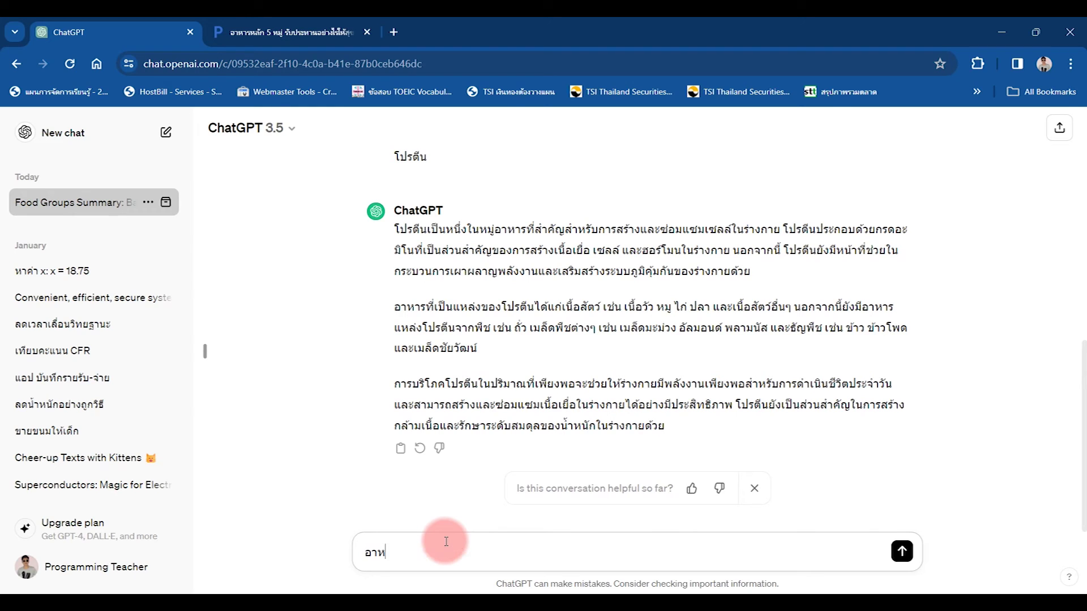
pyautogui.write('ารท')
pyautogui.write('ป็น')
pyautogui.write('ีอร')
pyautogui.write('ไรบ้าง')
pyautogui.press('Return')
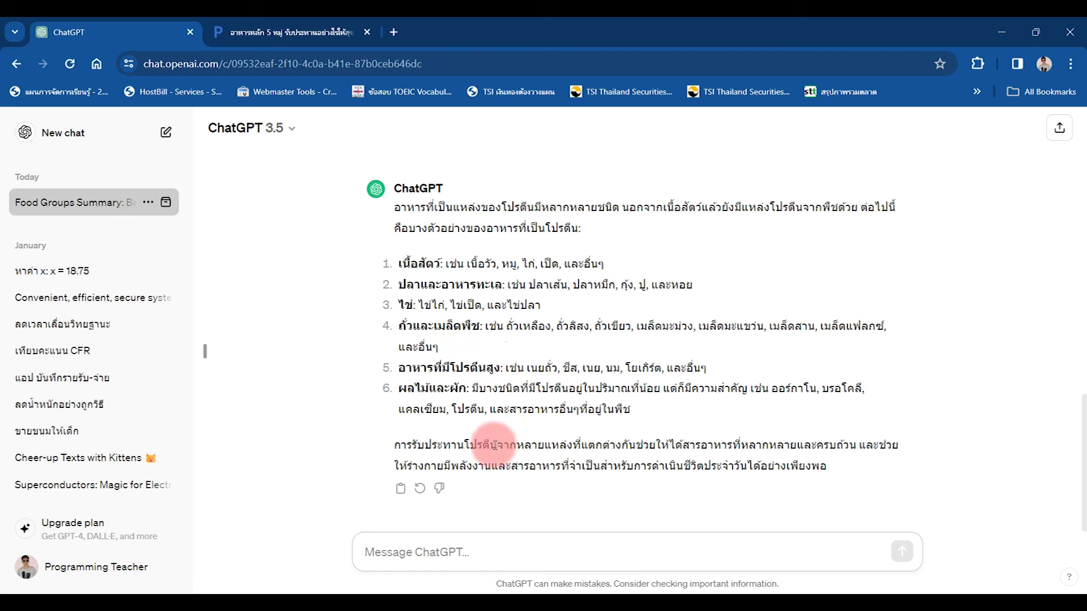
pyautogui.scroll(10, 501, 490)
pyautogui.scroll(-10, 504, 484)
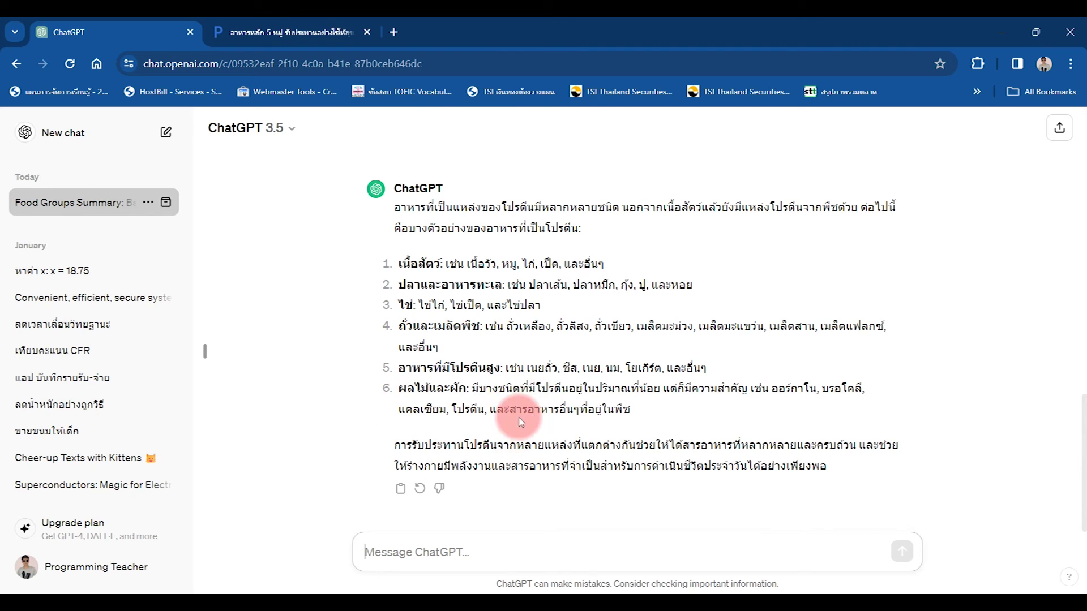
pyautogui.scroll(8, 517, 373)
pyautogui.scroll(1, 510, 368)
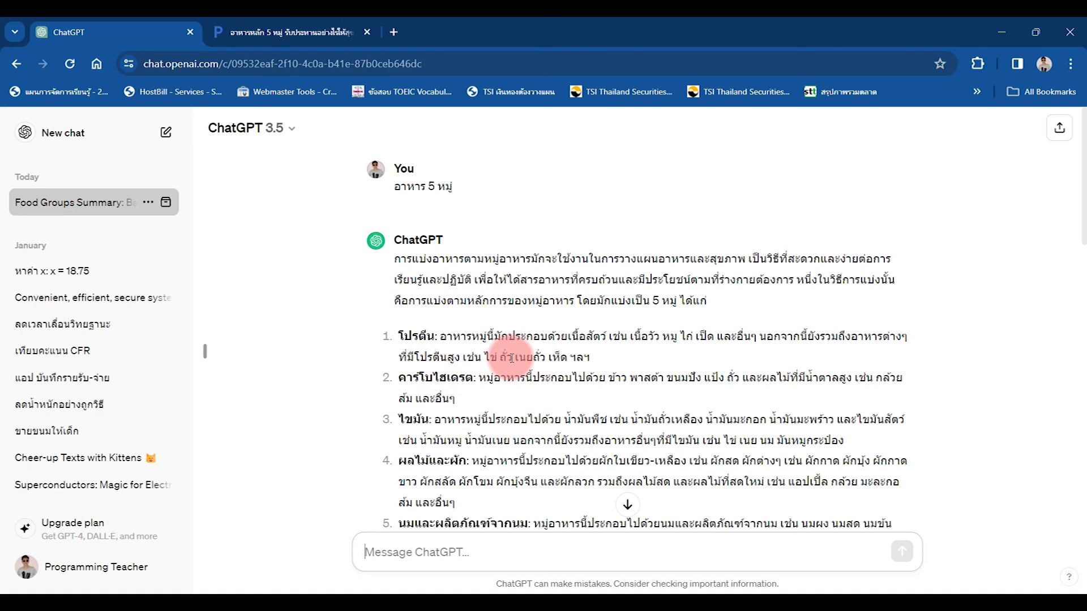
pyautogui.scroll(-10, 481, 359)
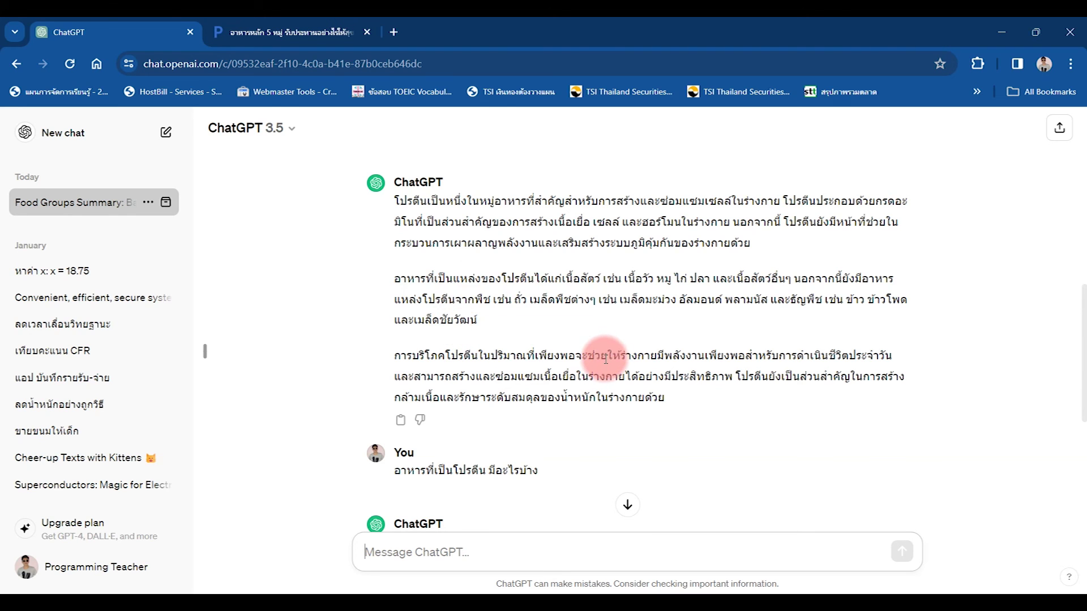
pyautogui.scroll(10, 606, 362)
pyautogui.scroll(-10, 606, 361)
pyautogui.scroll(-5, 603, 368)
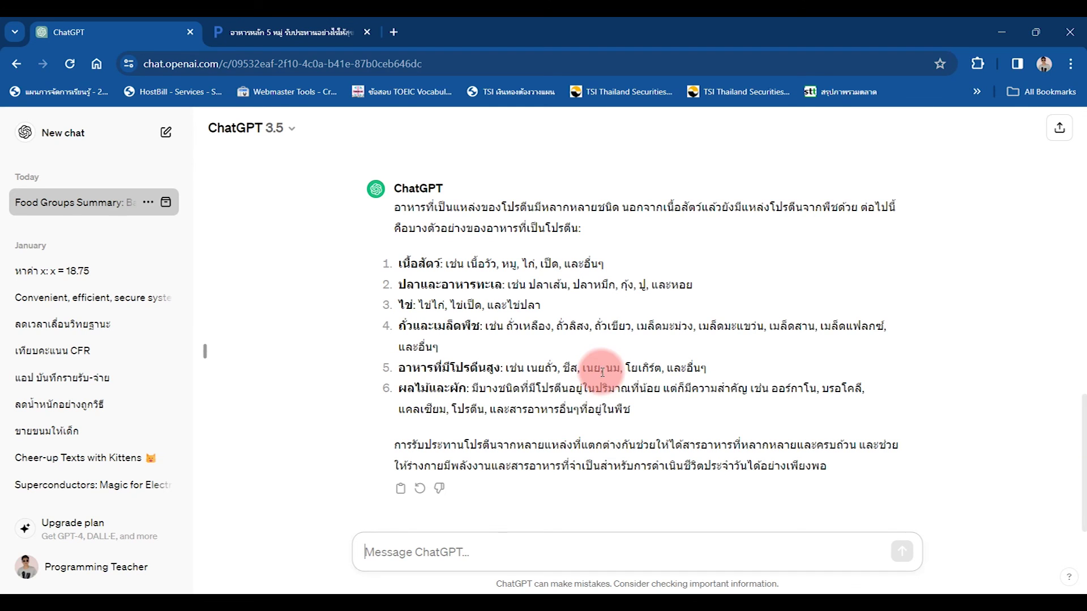
pyautogui.scroll(10, 602, 371)
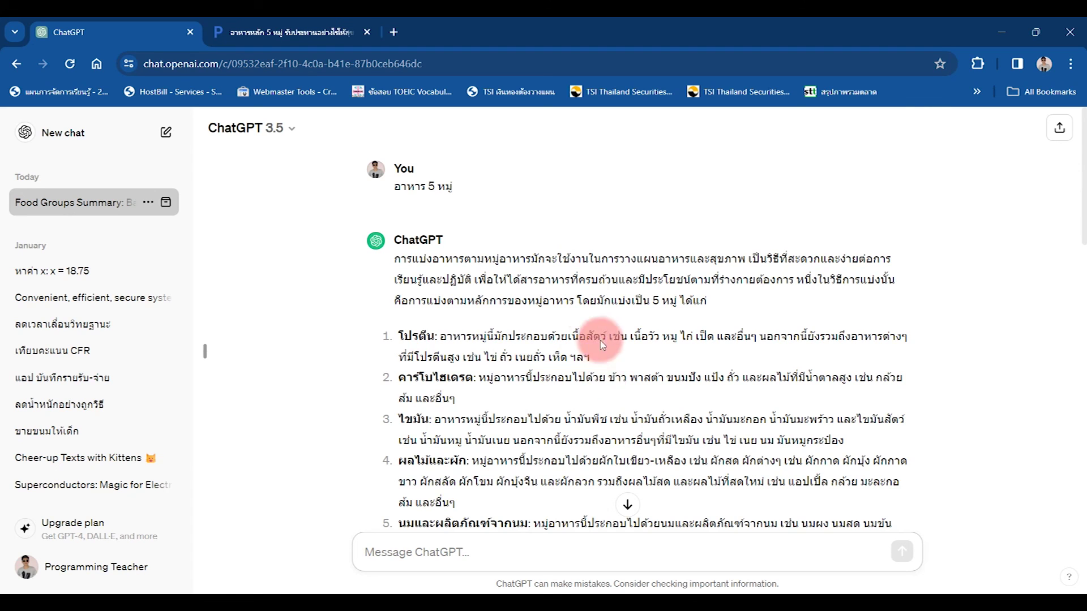
pyautogui.scroll(-10, 600, 362)
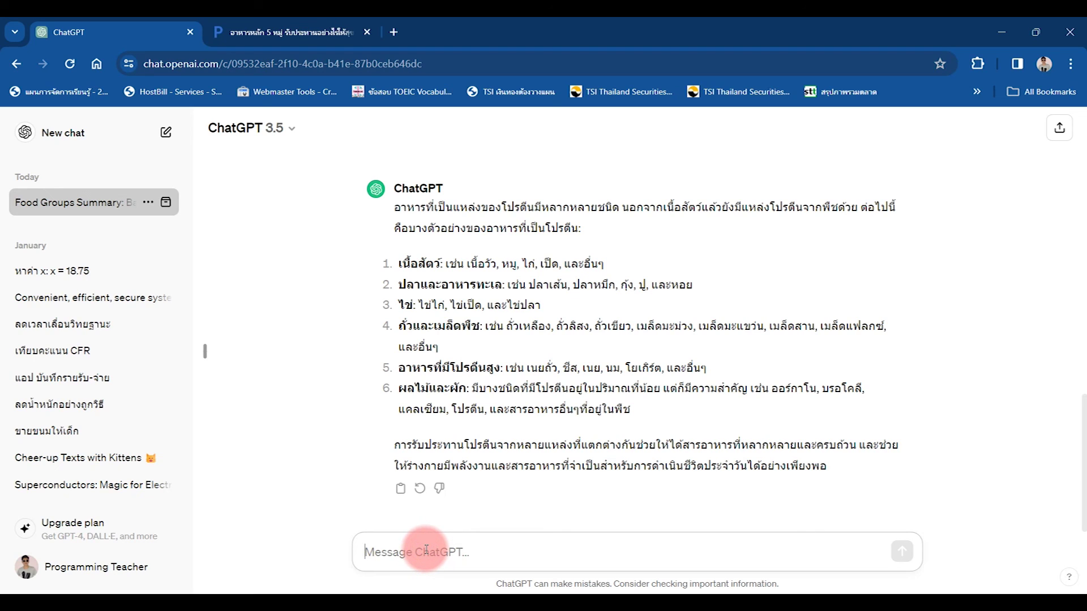
# Step: Ask ChatGPT 'ทานอาหารโปรตีน มากเท่าไหร่ต่อวัน' about daily protein intake
pyautogui.write('ทานโปร')
pyautogui.press('BackSpace')
pyautogui.press('BackSpace')
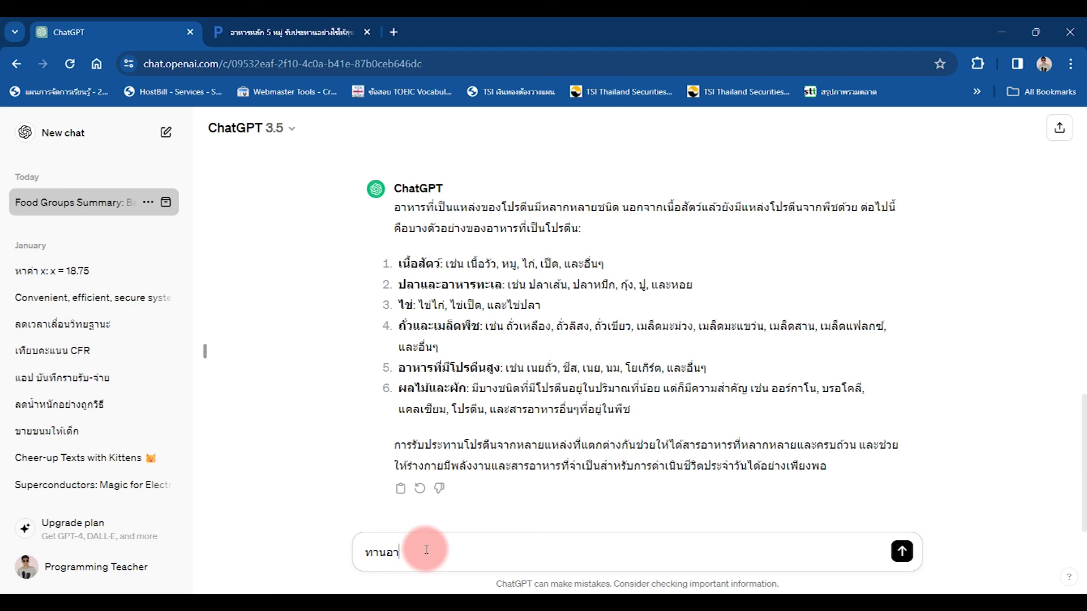
pyautogui.write('หร')
pyautogui.press('BackSpace')
pyautogui.write('าด')
pyautogui.write('ตีน')
pyautogui.write(' มากเท่าไ')
pyautogui.write('ต่อวัน')
pyautogui.press('Return')
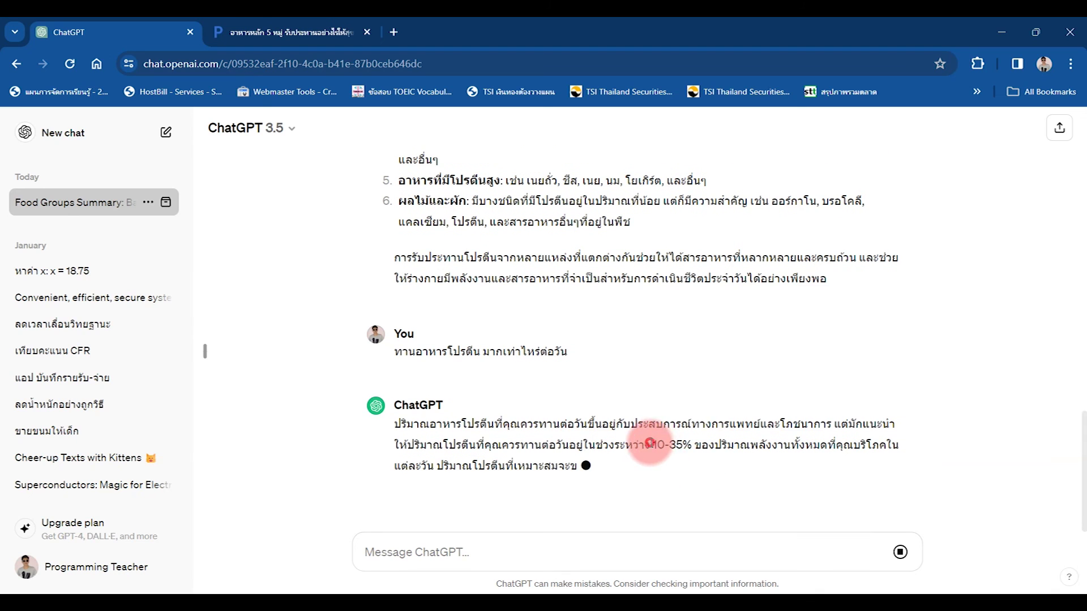
# Step: Highlight the reply's 10-35% recommendation and scroll back through the conversation
pyautogui.moveTo(650, 456); pyautogui.dragTo(702, 444)
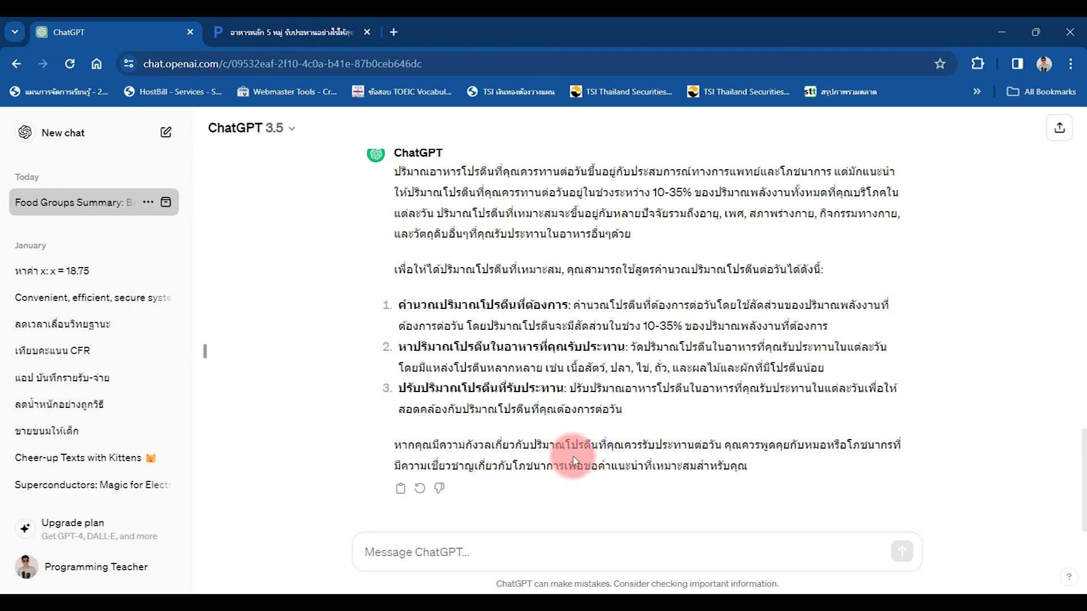
pyautogui.scroll(5, 492, 439)
pyautogui.scroll(5, 494, 441)
pyautogui.scroll(2, 494, 442)
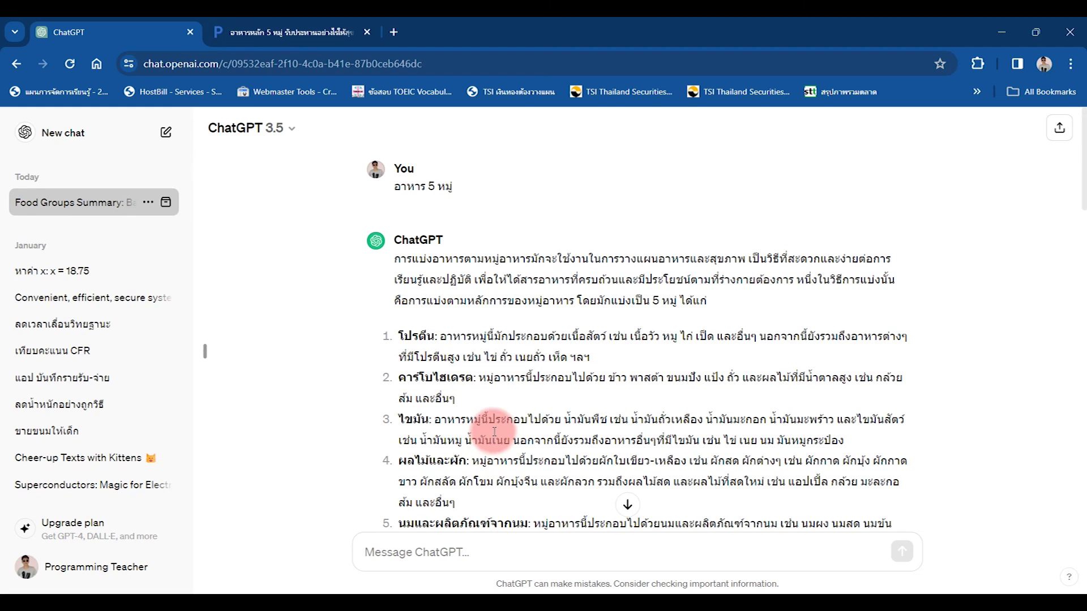
pyautogui.scroll(-5, 494, 432)
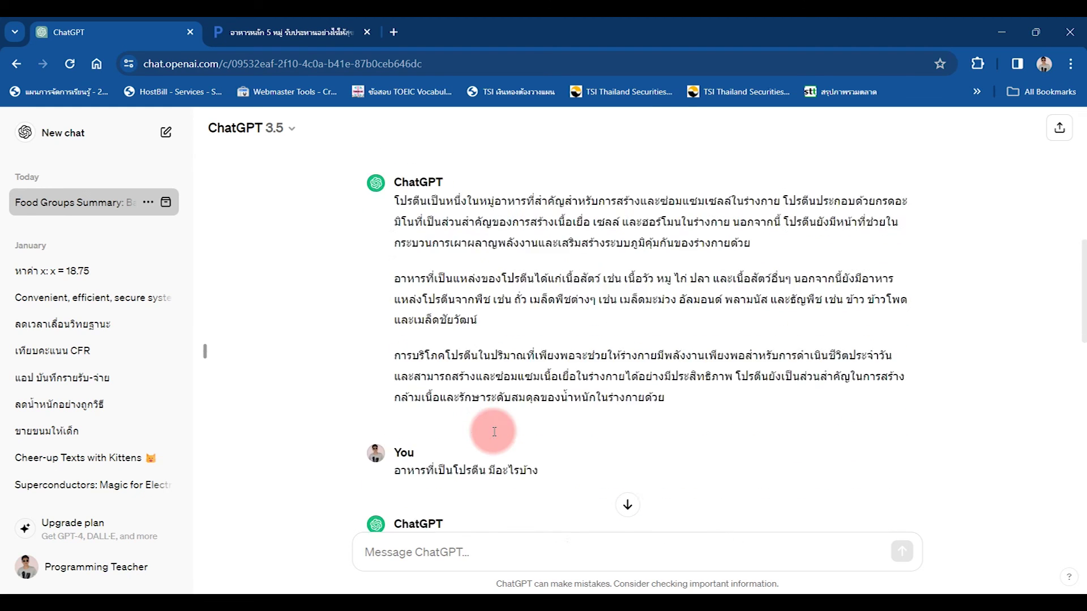